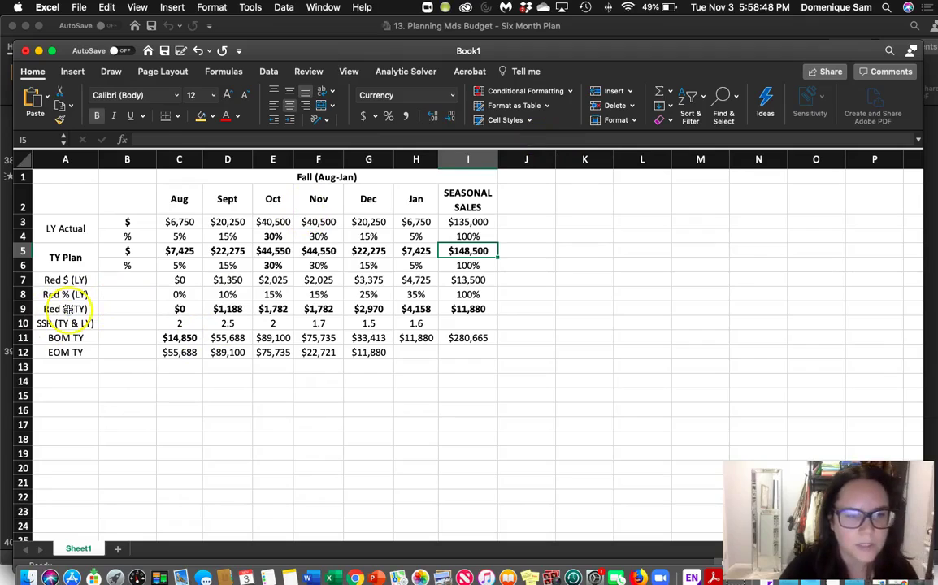
# Label row 13 in column A as "Planned Purchase @ Retail"
pyautogui.click(70, 309)
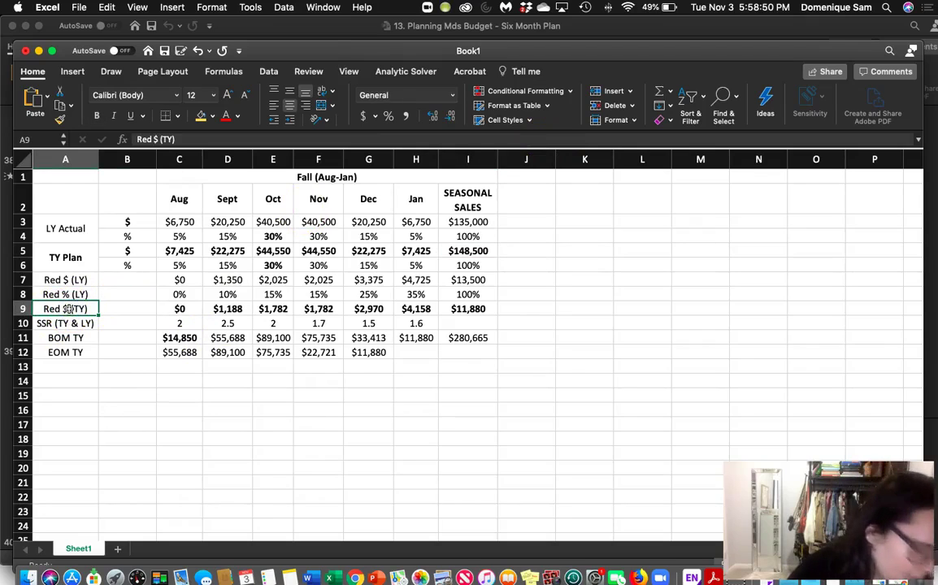
pyautogui.click(69, 366)
pyautogui.write('Pla')
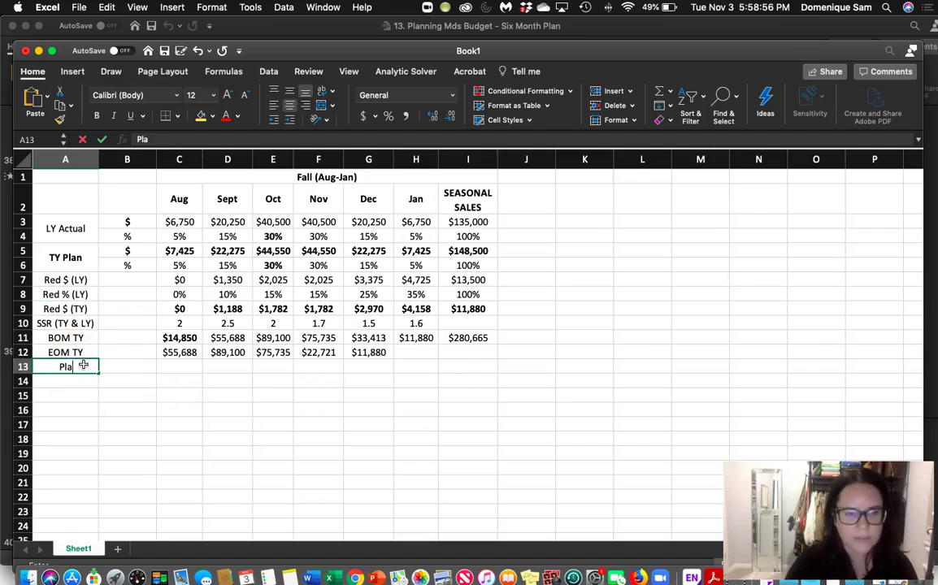
pyautogui.write('nned Purchase')
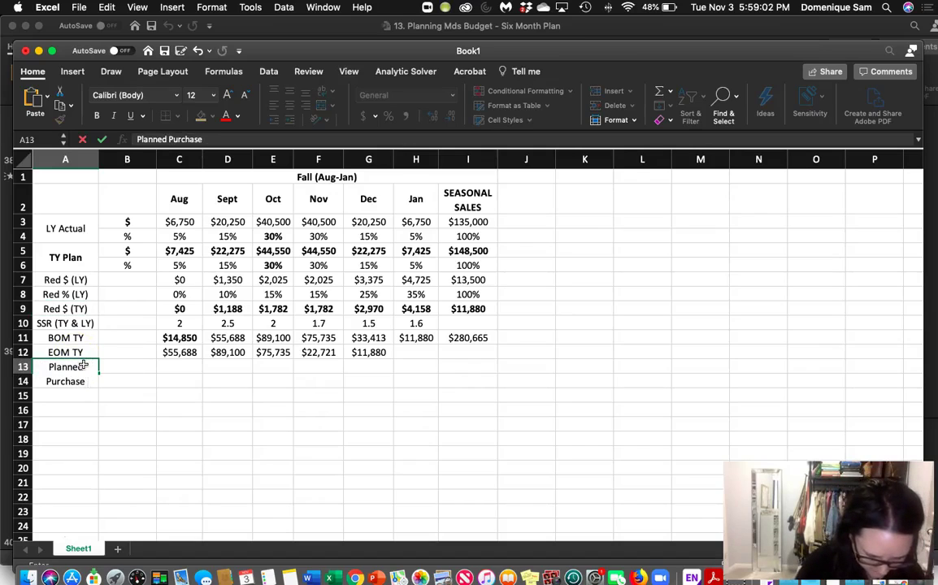
pyautogui.write('@ Retail')
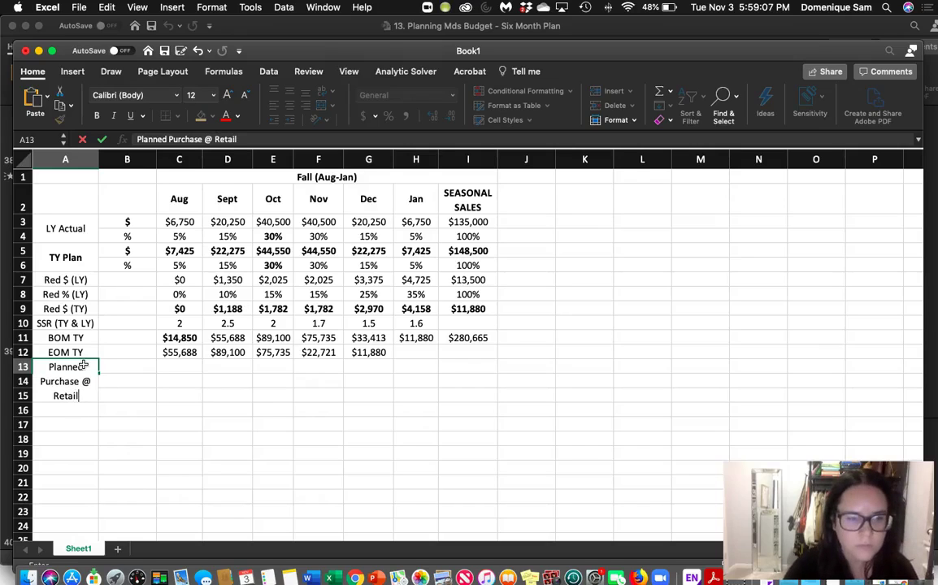
# Copy the row 13 label text into A14 and reword it as "Planned Purchase @ Cost"
pyautogui.moveTo(84, 366)
pyautogui.mouseDown()
pyautogui.moveTo(64, 382)
pyautogui.moveTo(92, 382)
pyautogui.mouseUp()
pyautogui.press('super+c')
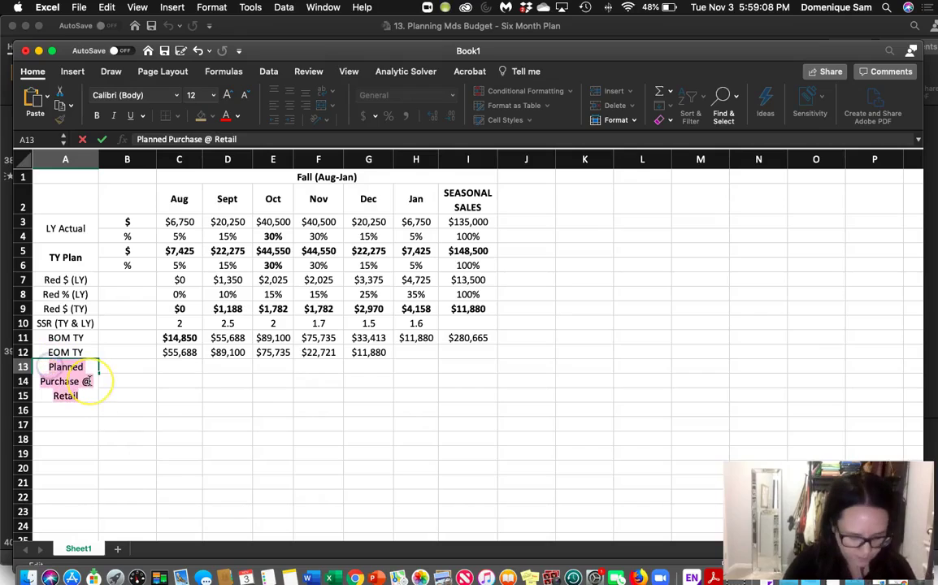
pyautogui.click(127, 394)
pyautogui.click(71, 377)
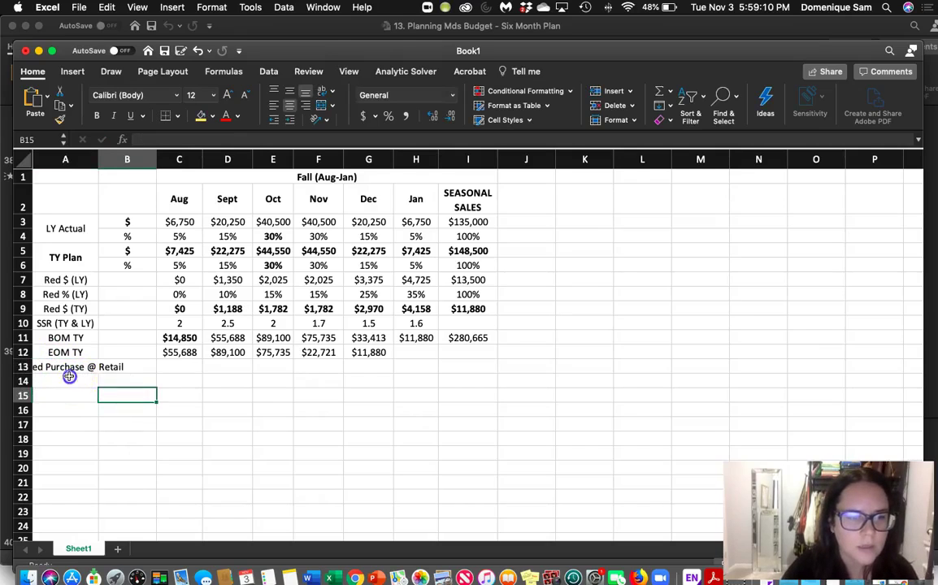
pyautogui.press('super+v')
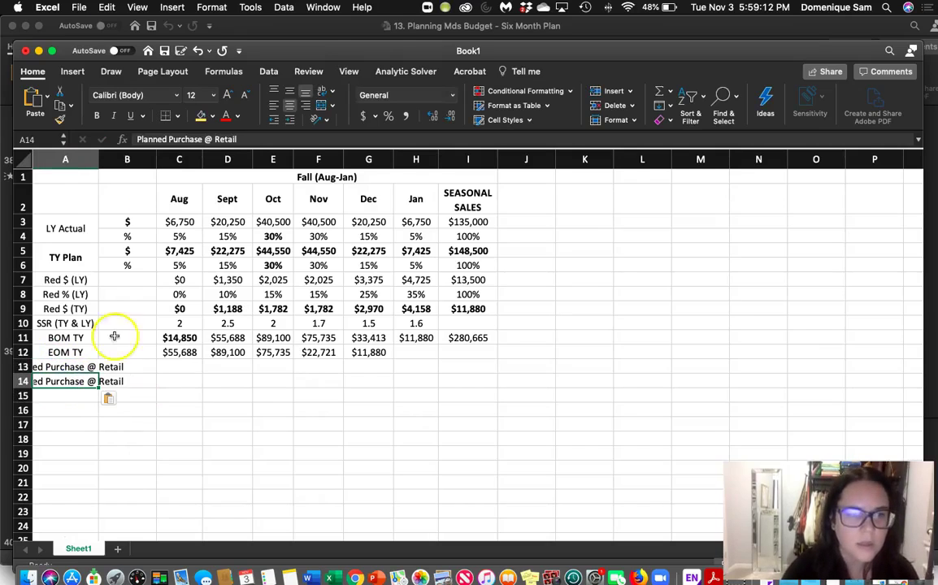
pyautogui.doubleClick(225, 139)
pyautogui.write('Co')
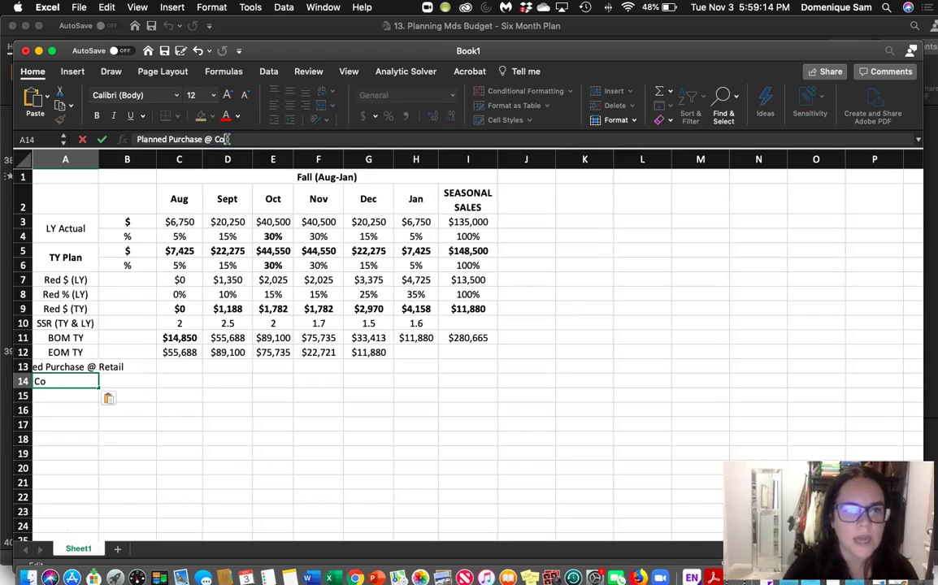
pyautogui.write('st')
pyautogui.click(224, 309)
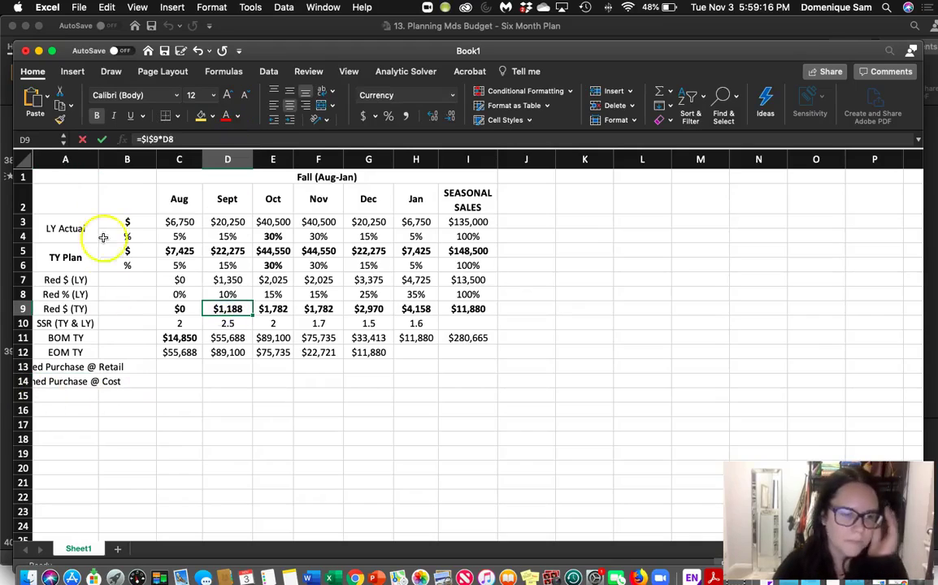
# Wrap the text of the two planned purchase labels in A13:A14
pyautogui.moveTo(67, 367); pyautogui.dragTo(73, 381)
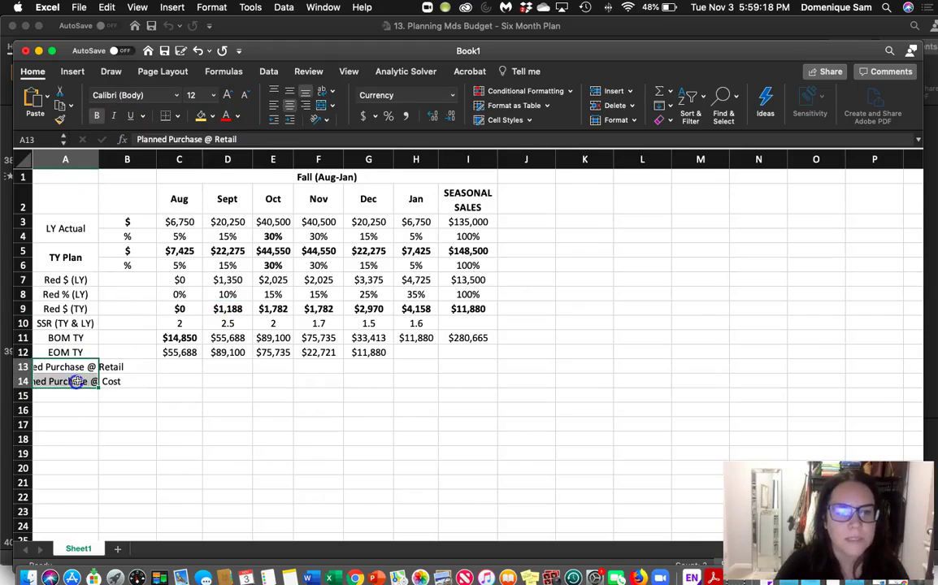
pyautogui.click(333, 106)
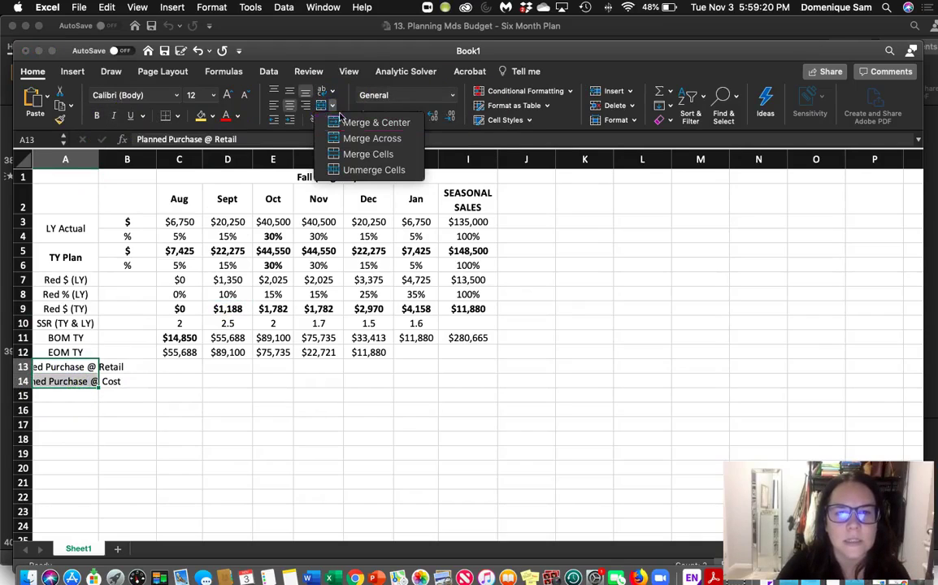
pyautogui.click(360, 54)
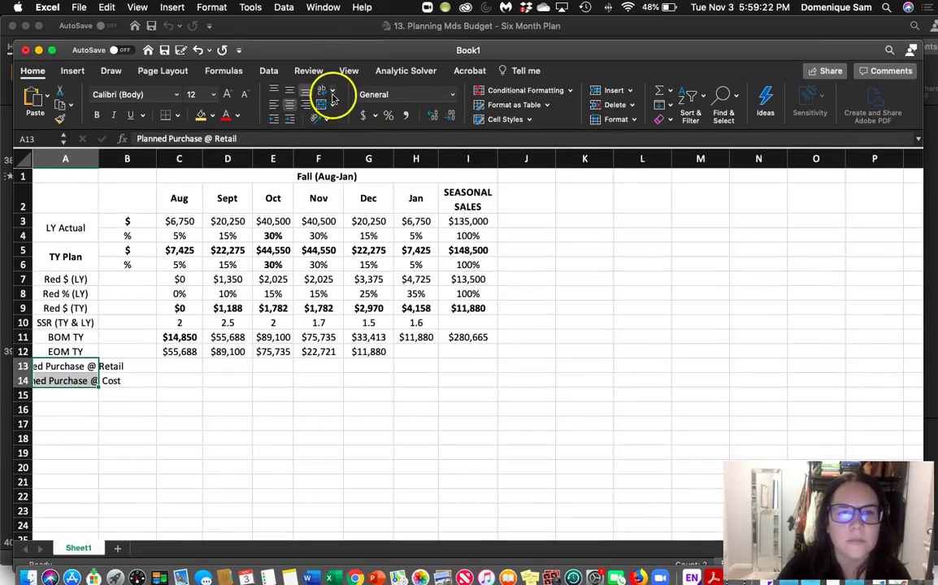
pyautogui.click(333, 92)
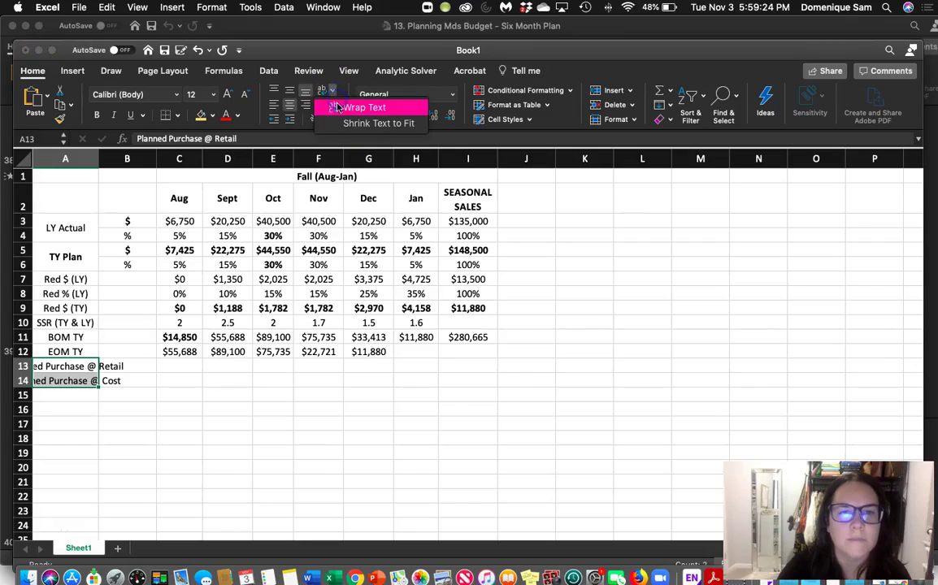
pyautogui.click(362, 107)
pyautogui.click(254, 394)
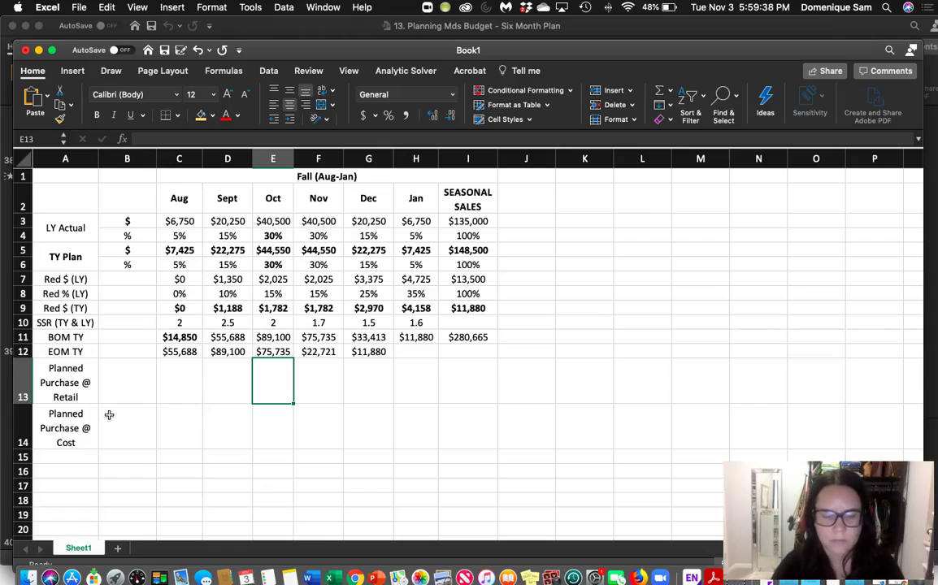
# Calculate August's planned purchase at retail in C13 with the formula =C5+C12+C9-C11
pyautogui.click(181, 389)
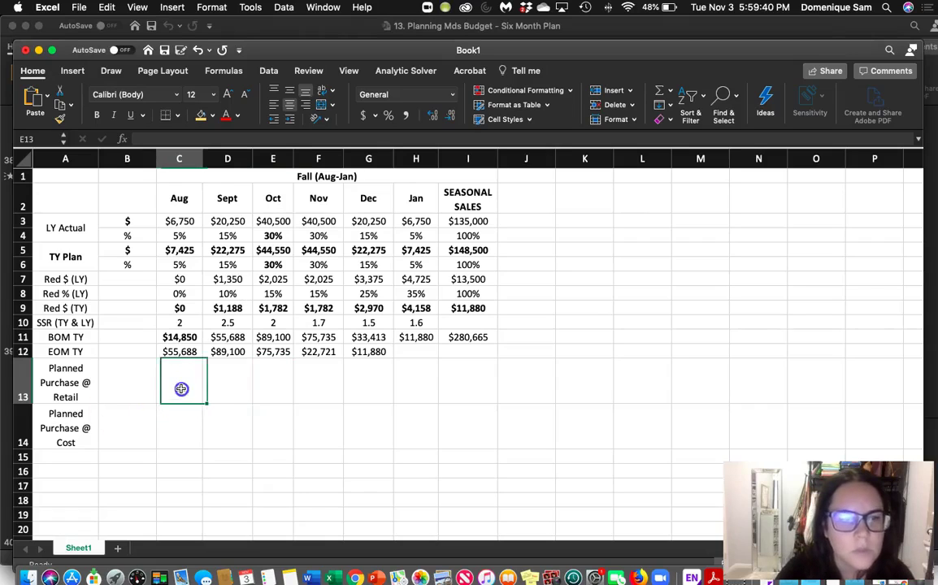
pyautogui.doubleClick(181, 389)
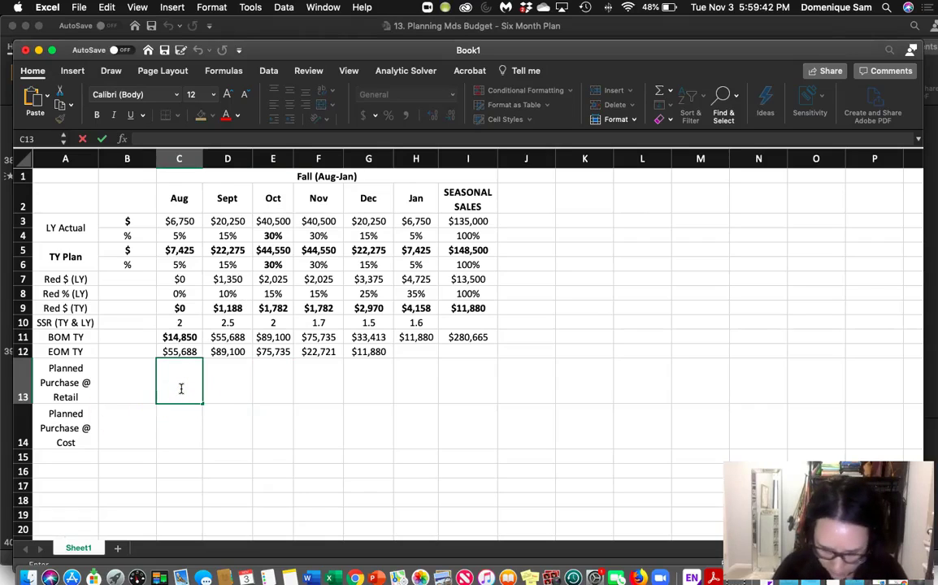
pyautogui.click(175, 250)
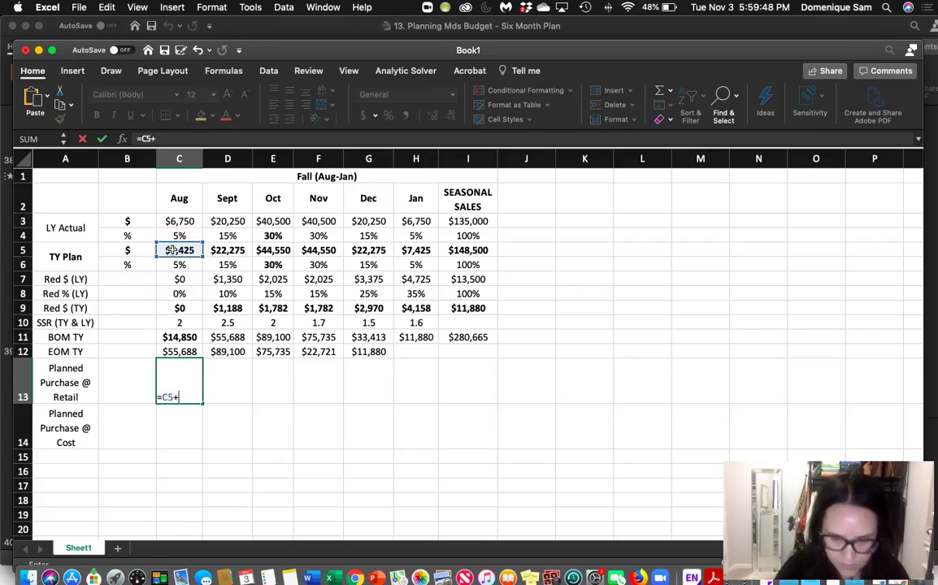
pyautogui.click(180, 351)
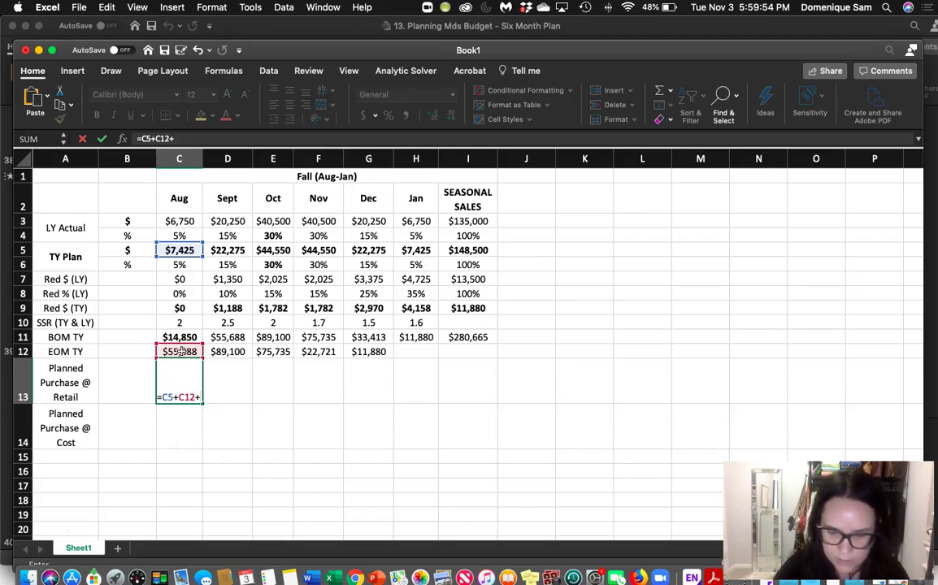
pyautogui.write('+')
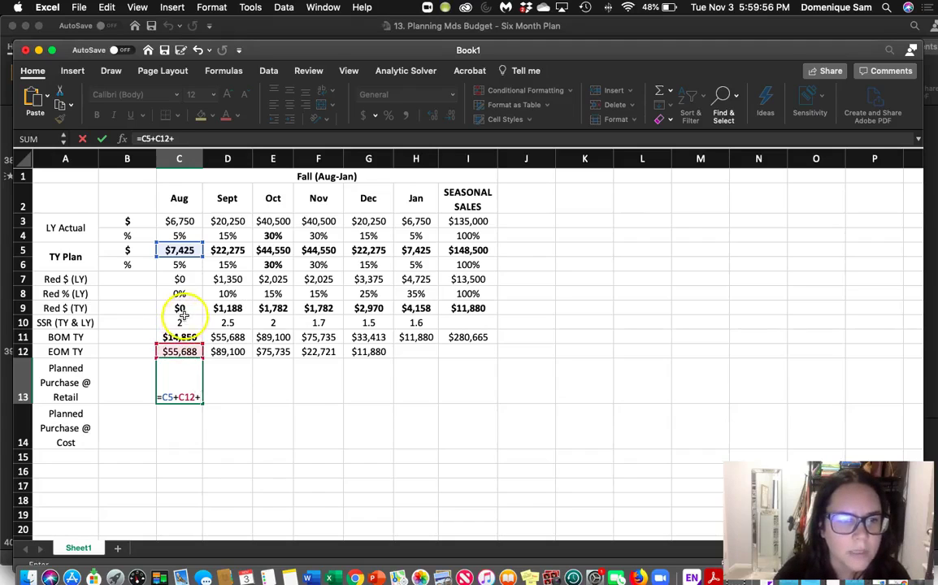
pyautogui.click(183, 310)
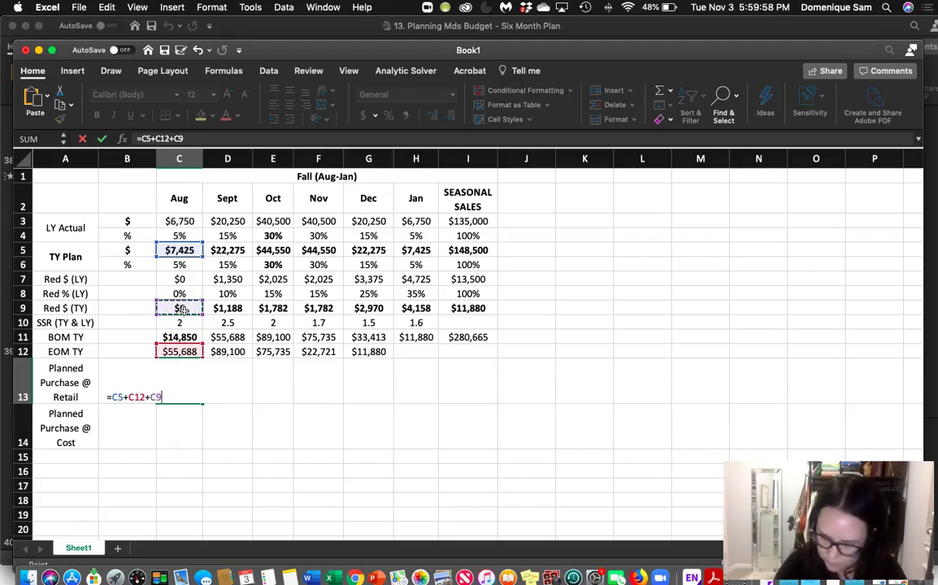
pyautogui.write('-')
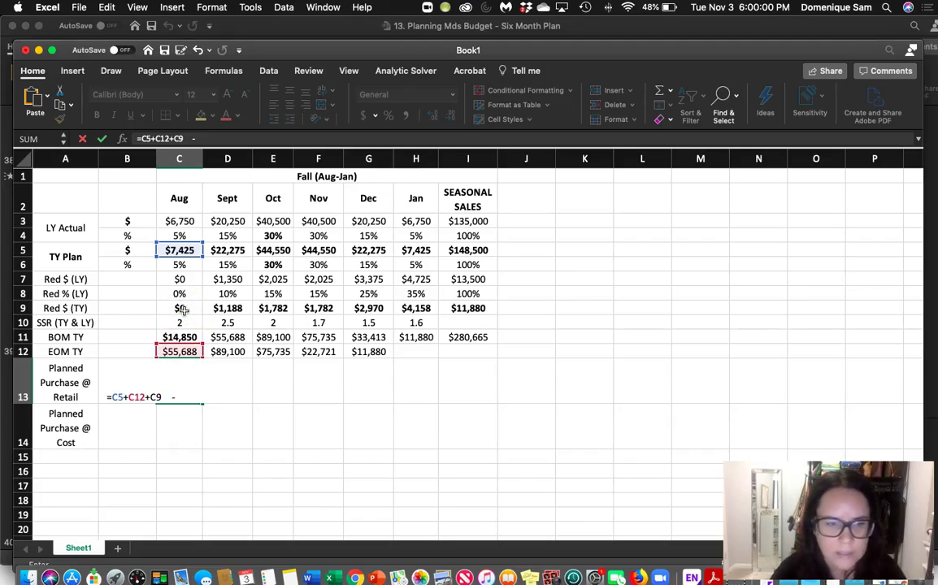
pyautogui.click(205, 142)
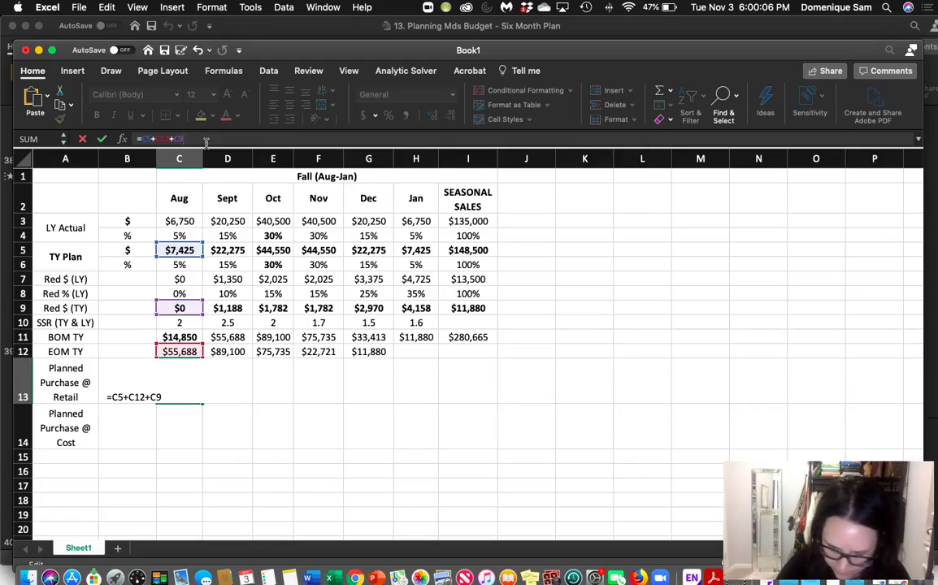
pyautogui.press('BackSpace')
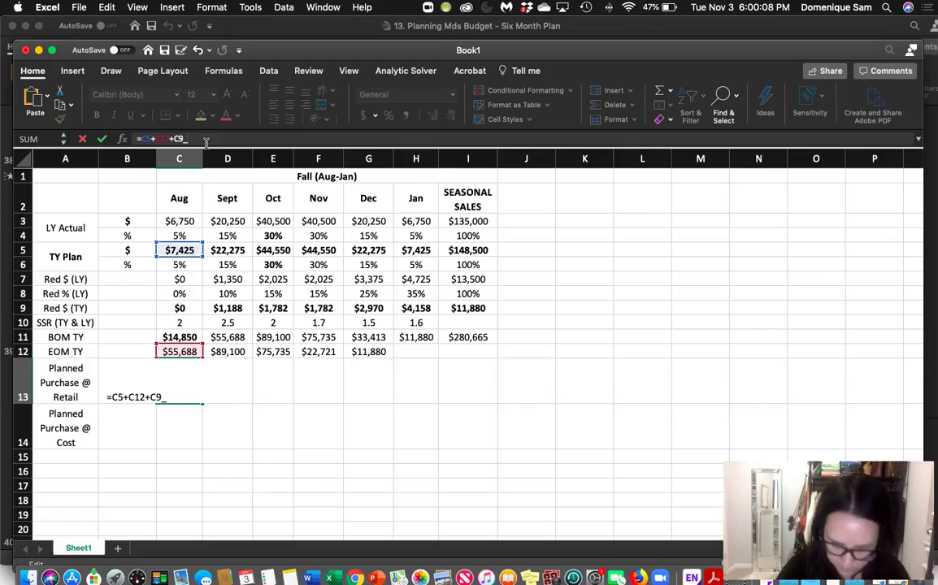
pyautogui.press('BackSpace')
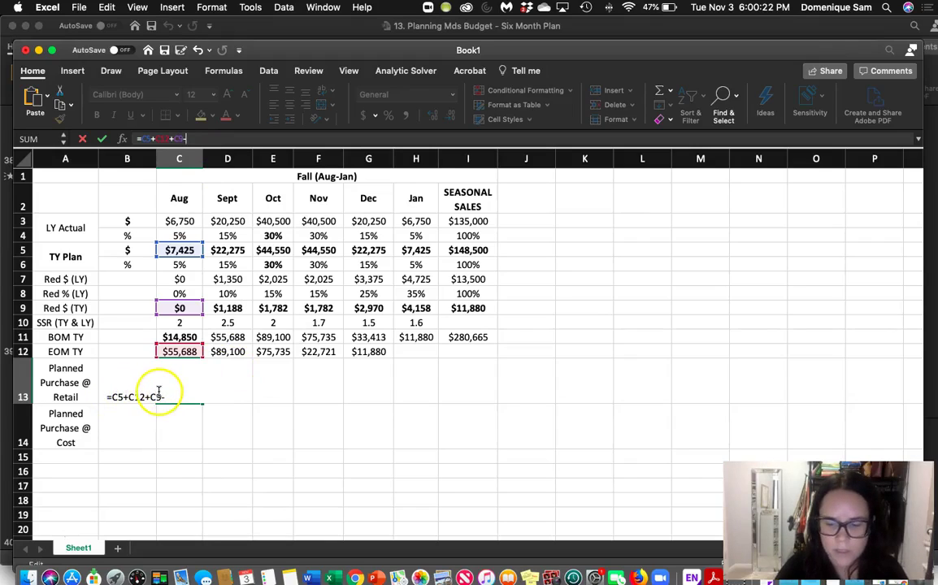
pyautogui.click(182, 336)
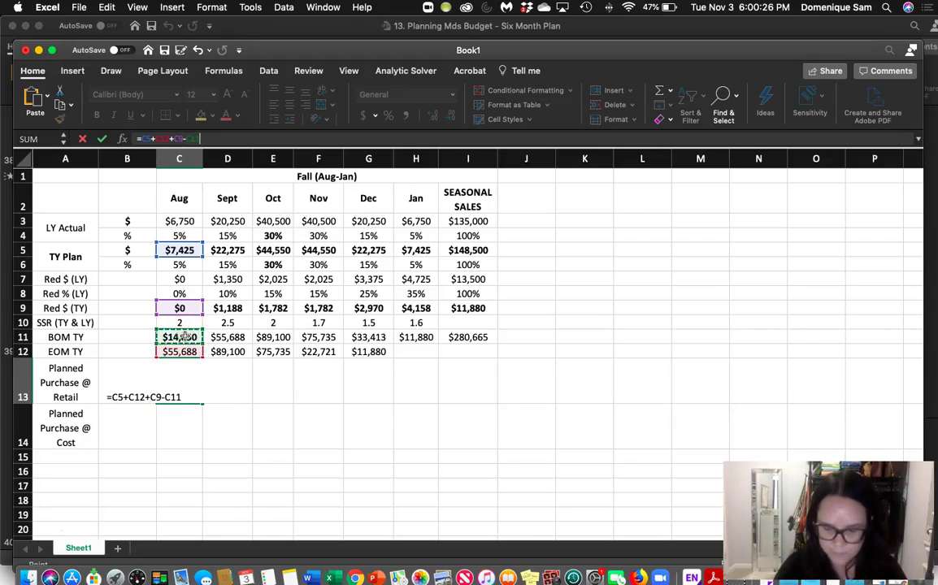
pyautogui.press('Return')
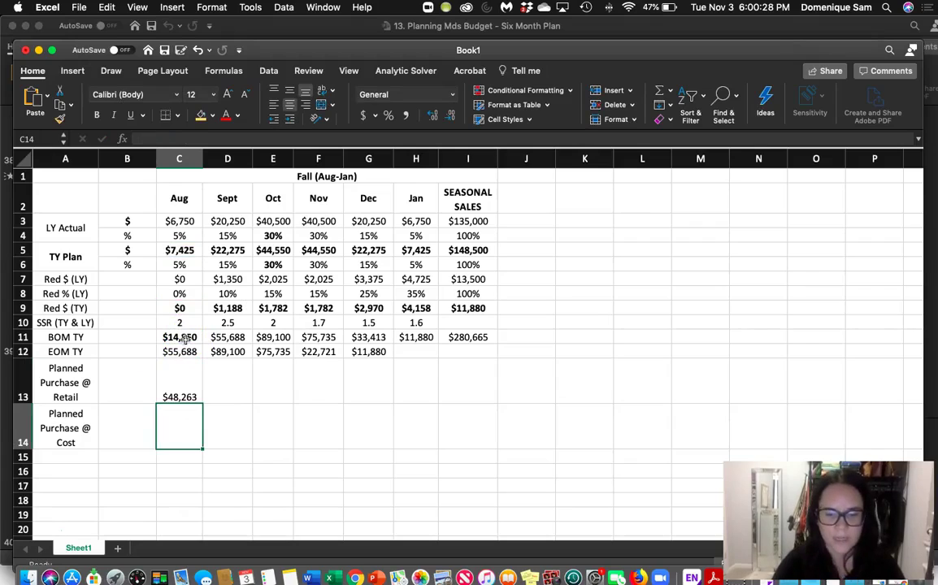
# Show August's planned purchase at retail in C13 with two decimal places
pyautogui.click(184, 388)
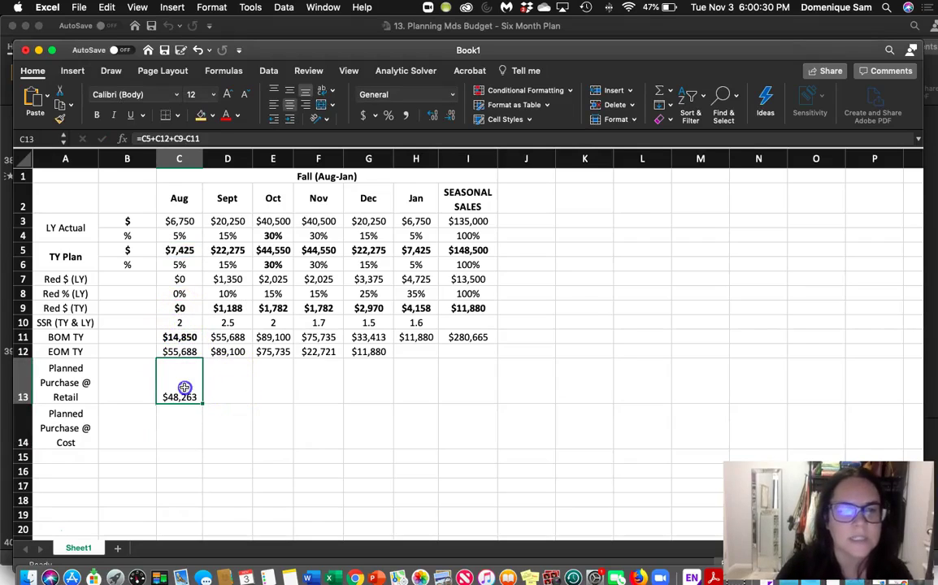
pyautogui.click(442, 117)
pyautogui.click(441, 118)
pyautogui.click(274, 390)
pyautogui.click(187, 380)
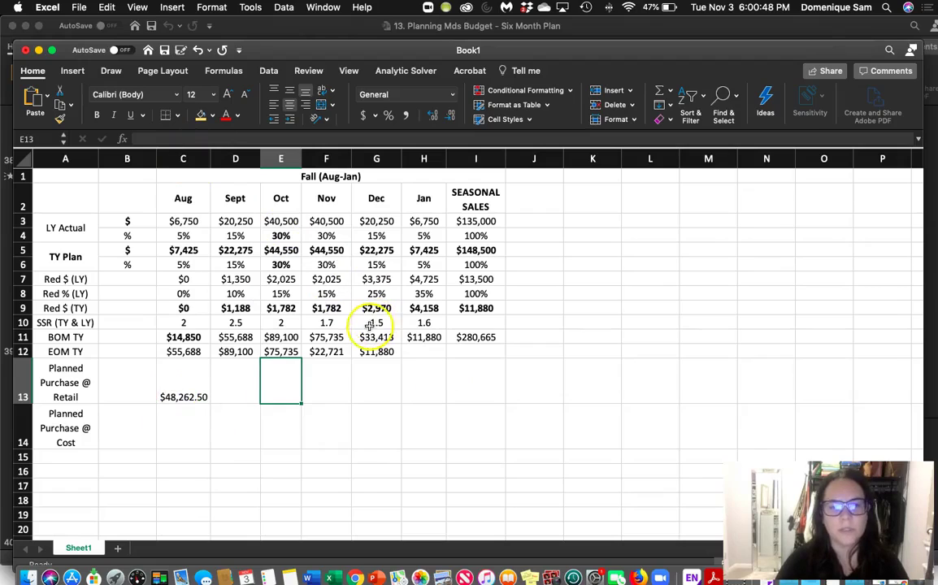
# Fill the C13 formula across through December in G13 and widen the September and October columns to fit their values
pyautogui.click(255, 380)
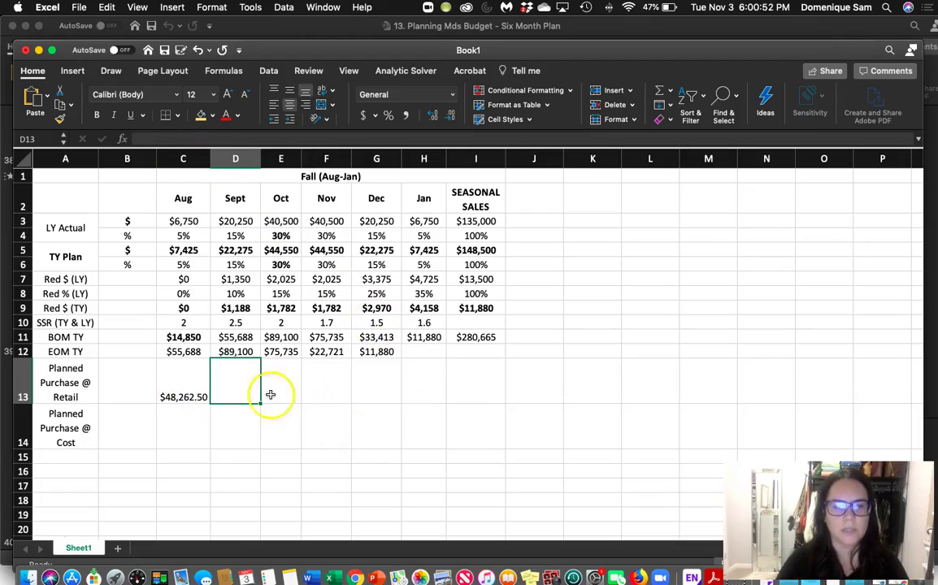
pyautogui.click(180, 390)
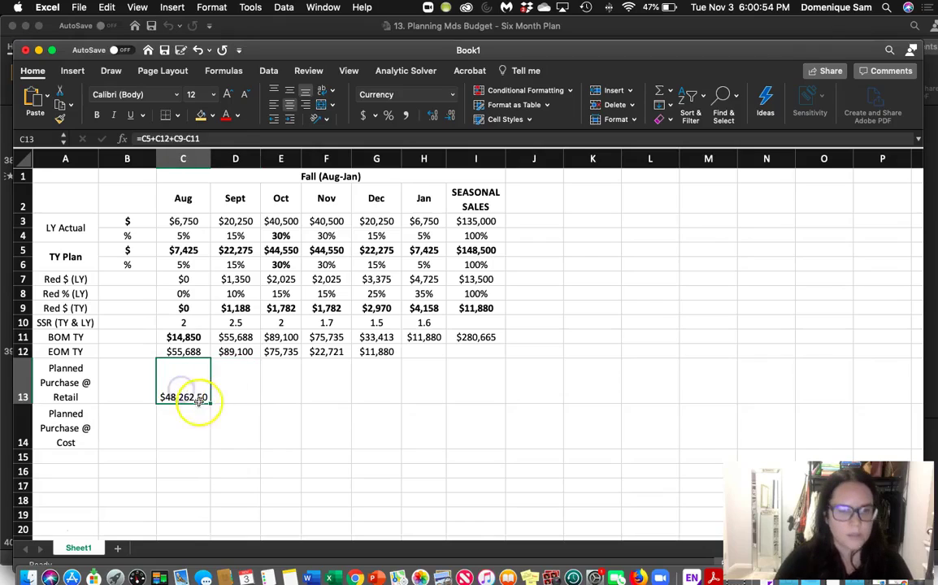
pyautogui.moveTo(212, 403); pyautogui.dragTo(414, 404)
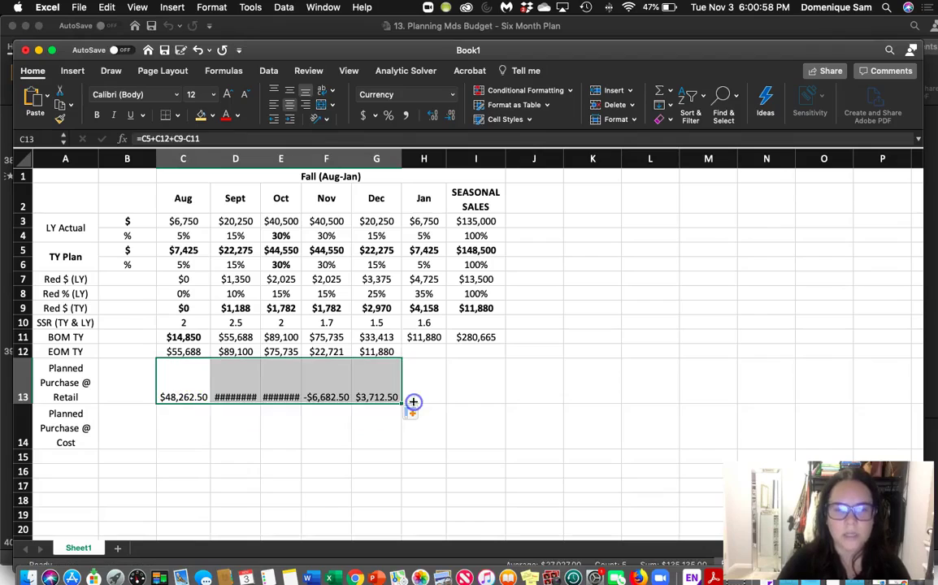
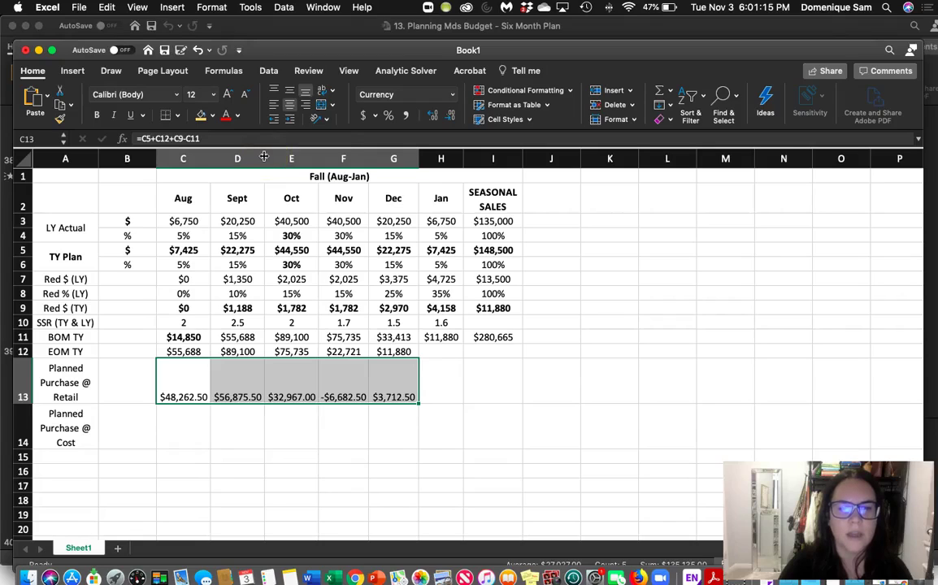
pyautogui.click(264, 156)
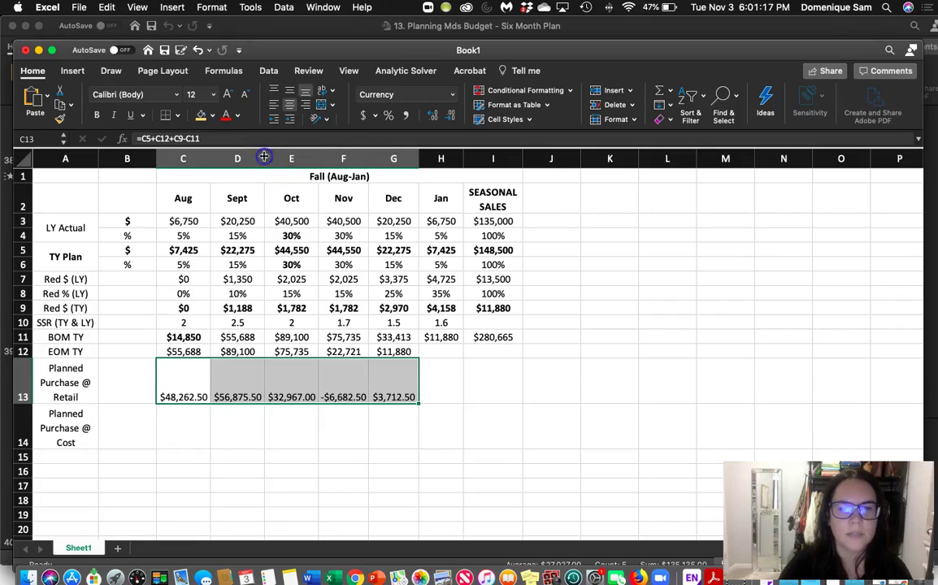
pyautogui.click(264, 156)
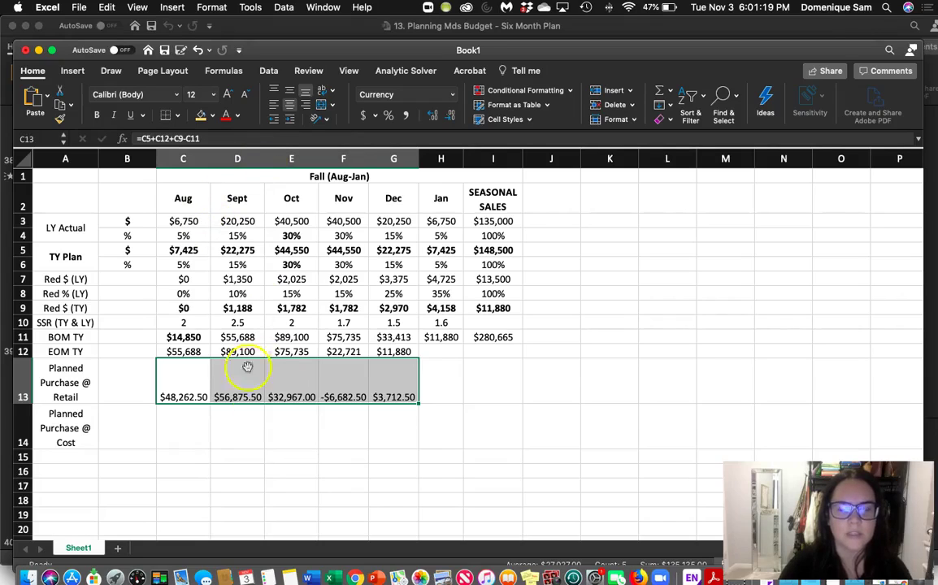
pyautogui.click(461, 395)
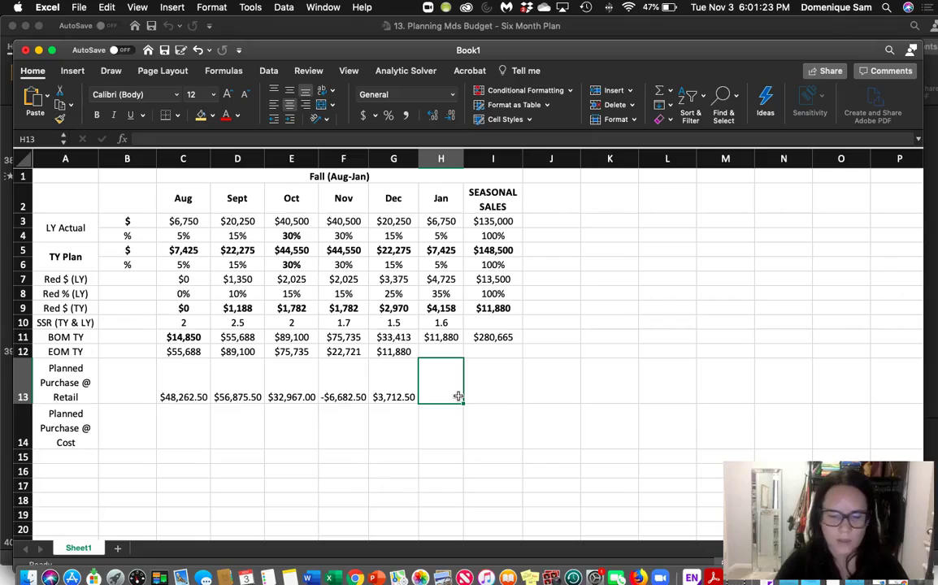
# Try to enter 0 for January's EOM and planned purchase at retail in H12 and H13
pyautogui.click(446, 389)
pyautogui.click(439, 372)
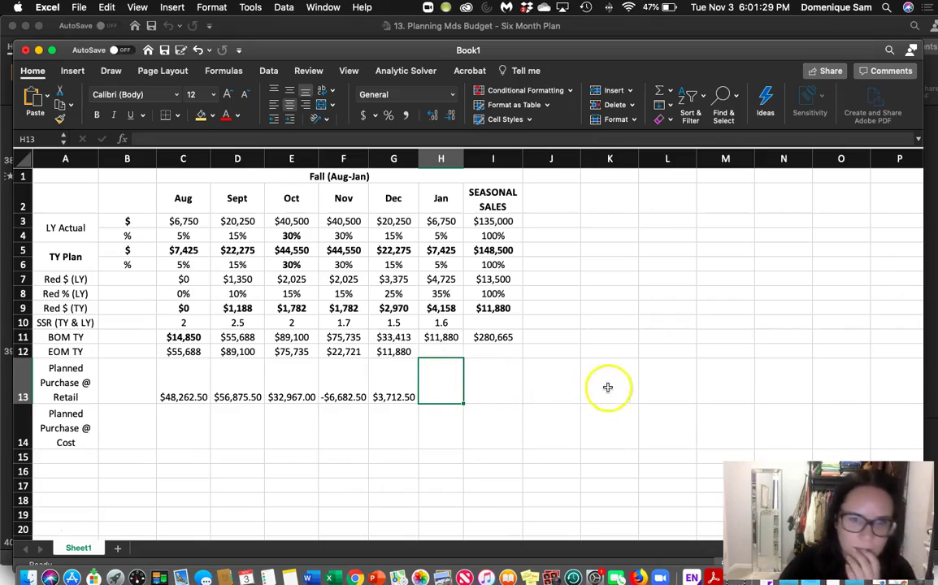
pyautogui.click(447, 352)
pyautogui.write('0')
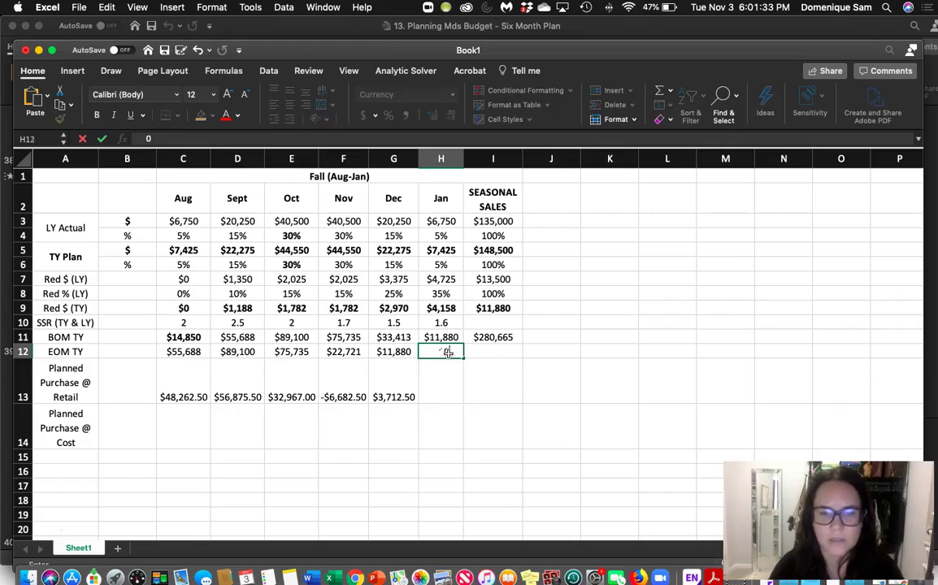
pyautogui.press('Return')
pyautogui.press('Return')
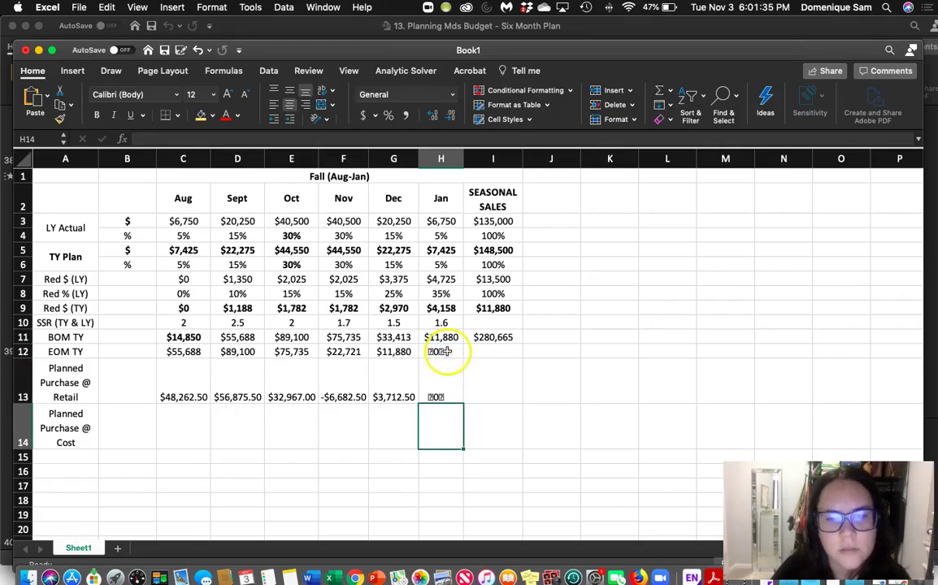
# Clear January's EOM in H12 and enter 0 as January's planned purchase at retail in H13
pyautogui.click(447, 352)
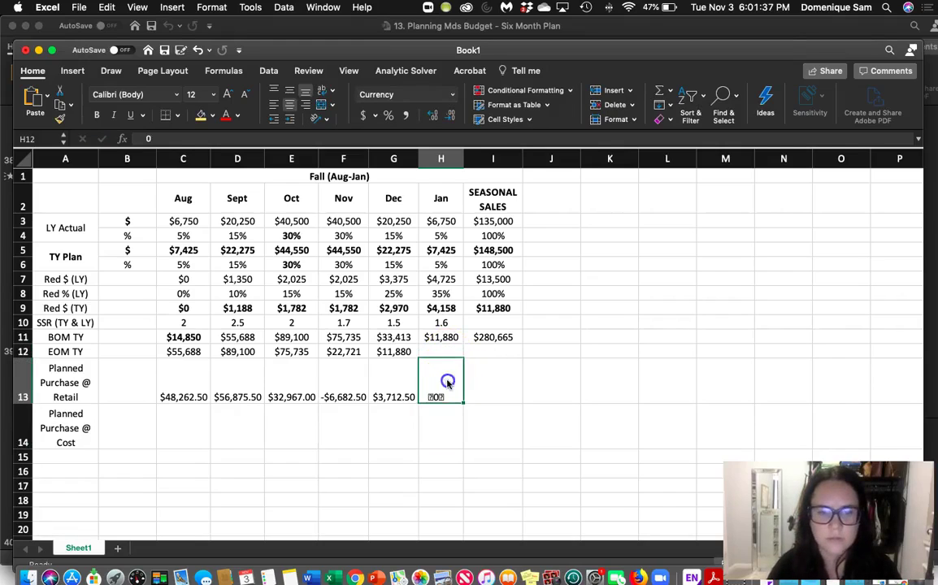
pyautogui.press('Return')
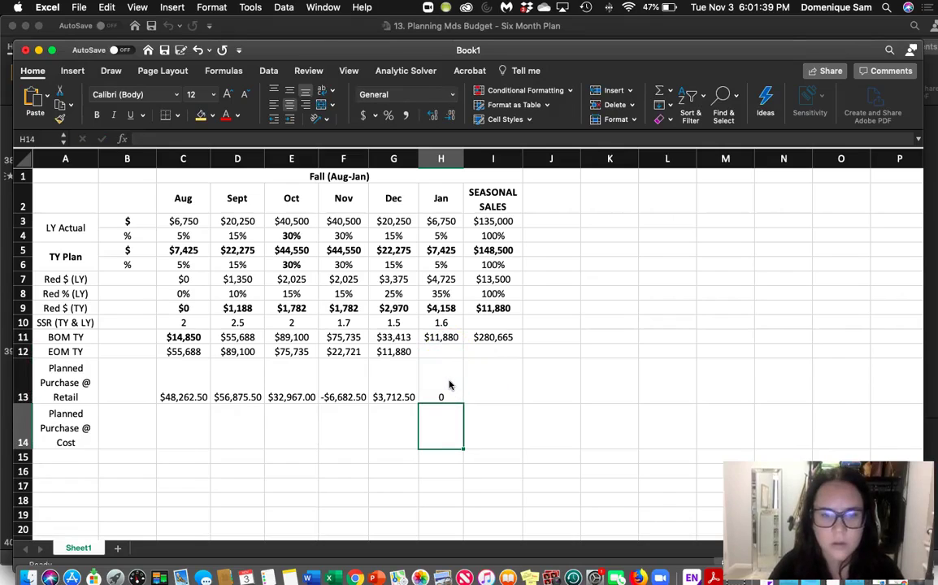
# Try 0 as January's EOM in H12 and clear the cell again
pyautogui.click(446, 353)
pyautogui.write('0')
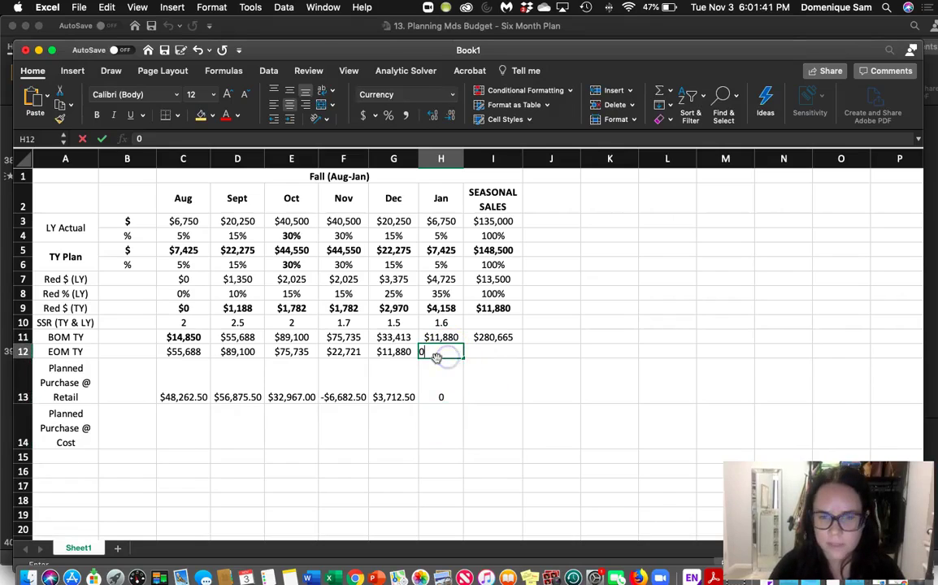
pyautogui.press('Return')
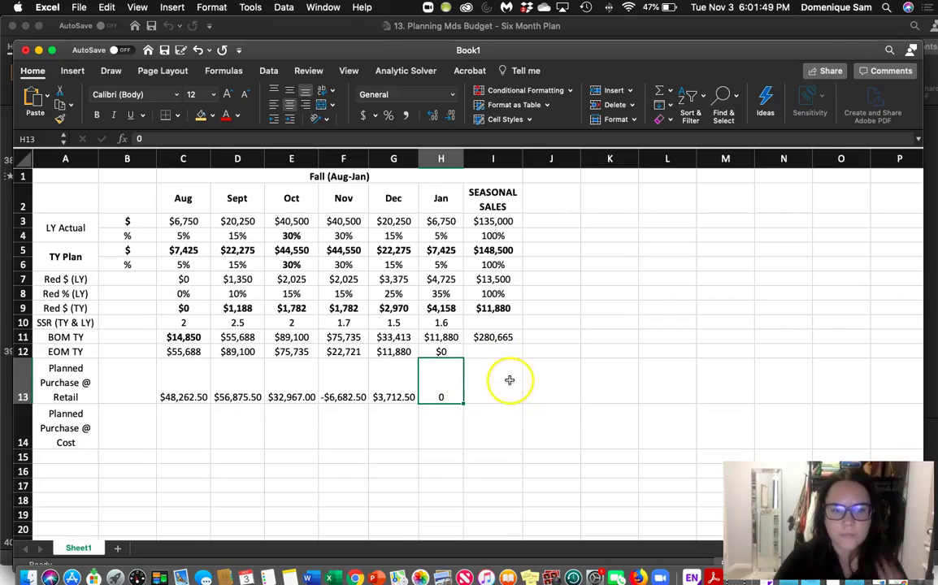
pyautogui.click(441, 353)
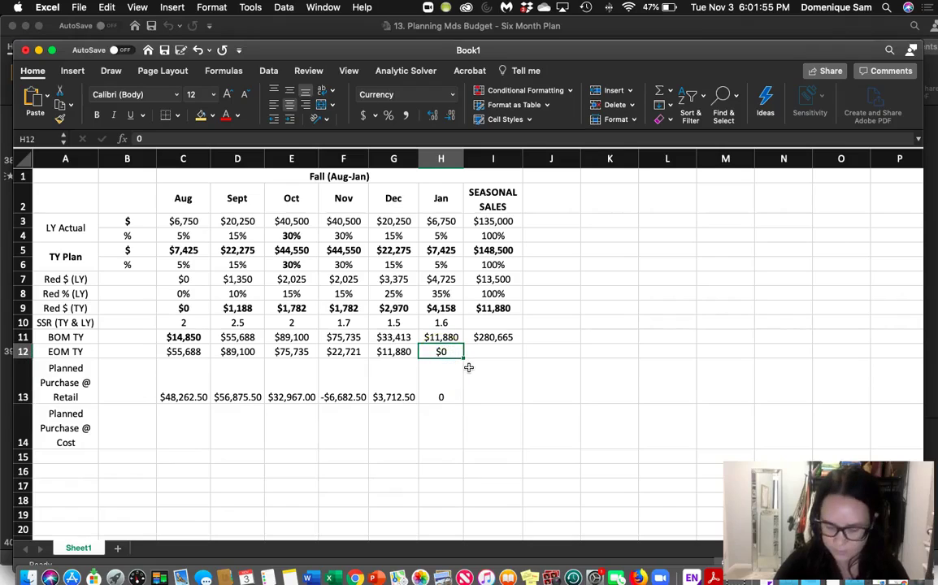
# Enter 0 as January's planned purchase at cost in H14
pyautogui.click(480, 425)
pyautogui.click(448, 423)
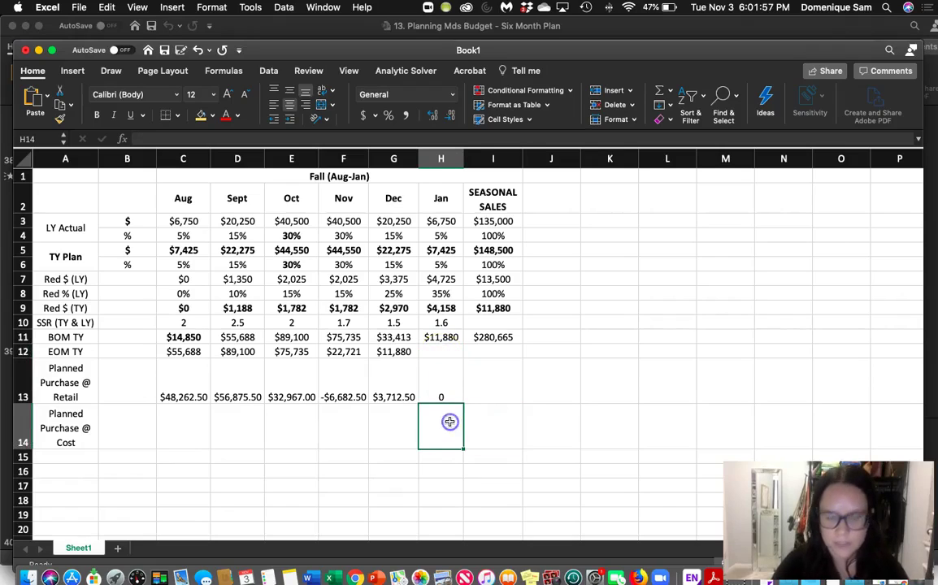
pyautogui.write('0')
pyautogui.press('Return')
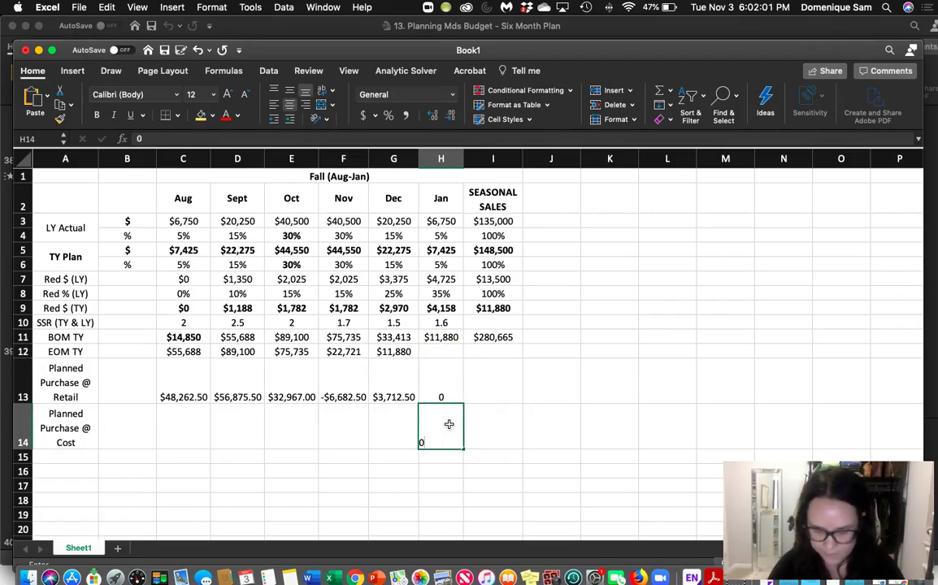
pyautogui.click(449, 351)
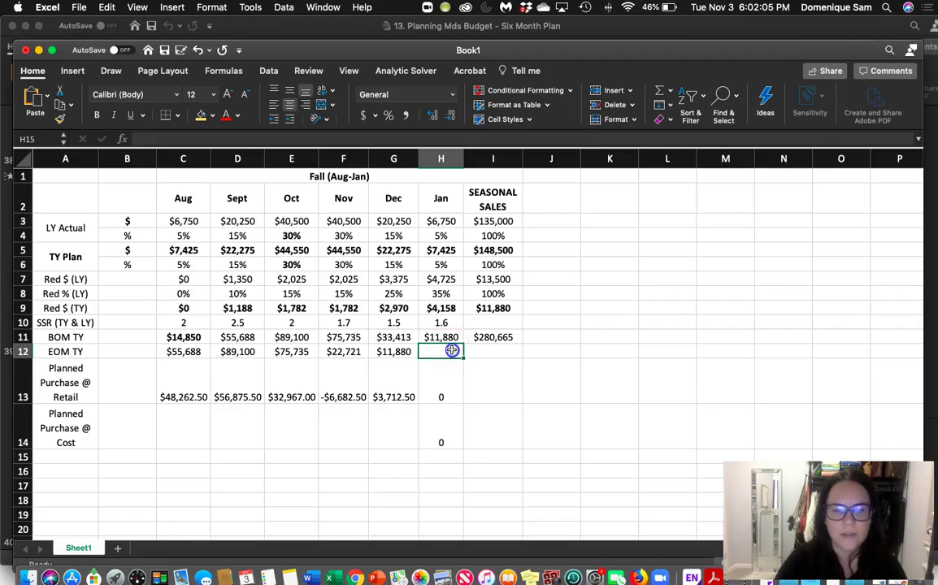
pyautogui.click(479, 350)
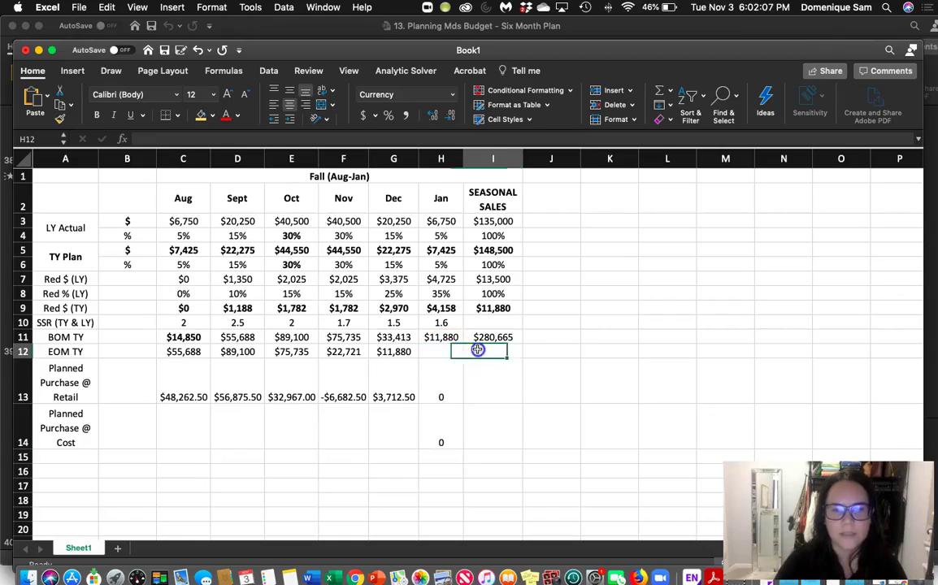
pyautogui.click(442, 381)
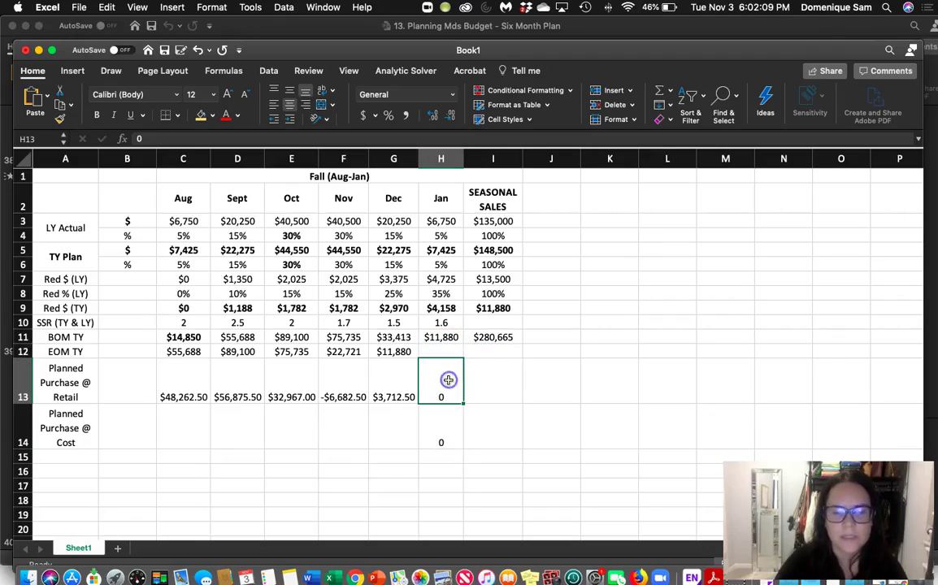
pyautogui.click(442, 451)
pyautogui.click(444, 387)
pyautogui.click(441, 435)
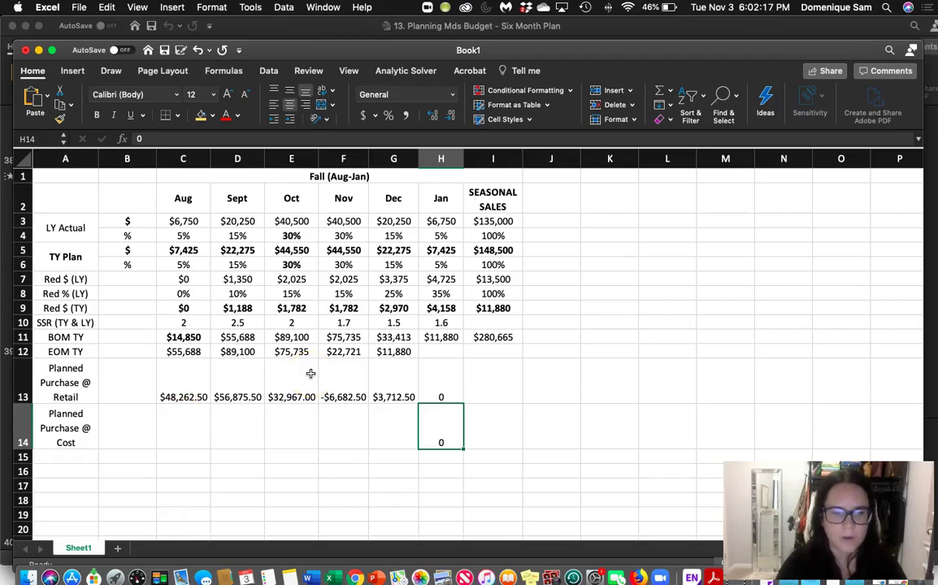
pyautogui.click(439, 410)
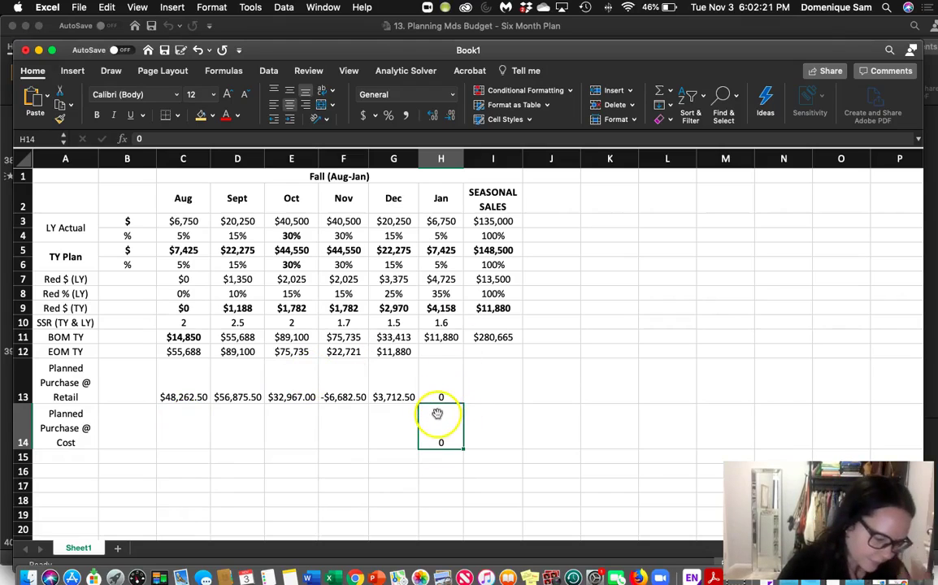
# Calculate August's planned purchase at cost in C14 with the formula =C13*.45
pyautogui.click(181, 421)
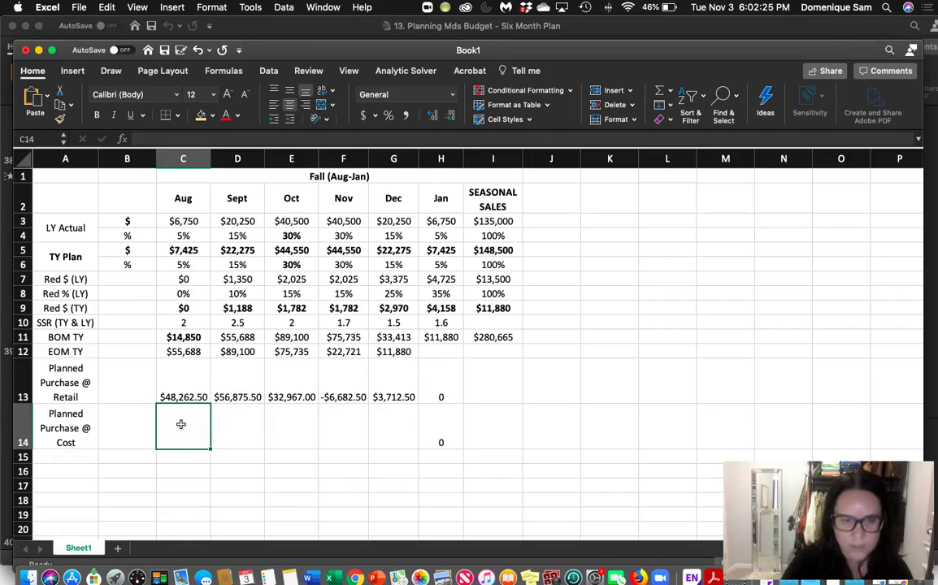
pyautogui.write('=')
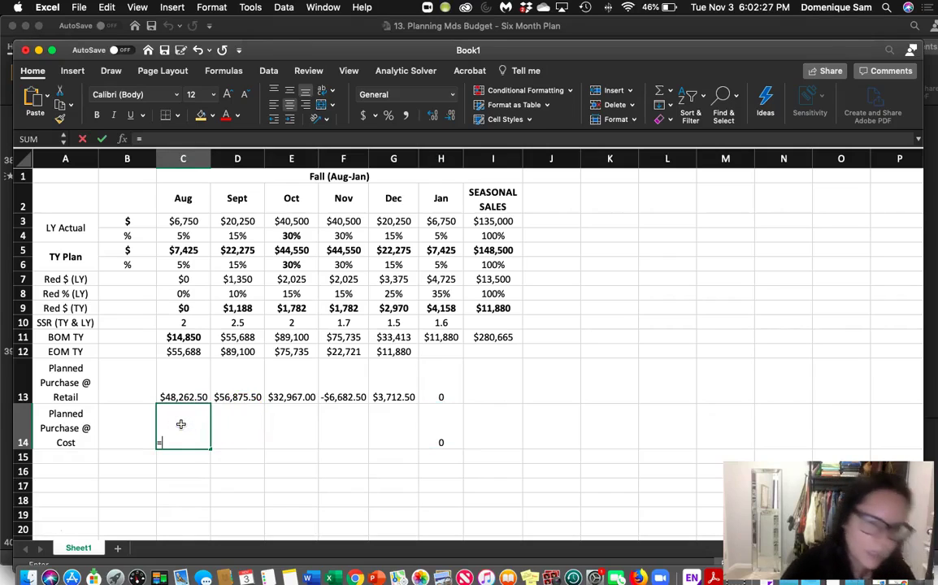
pyautogui.click(183, 389)
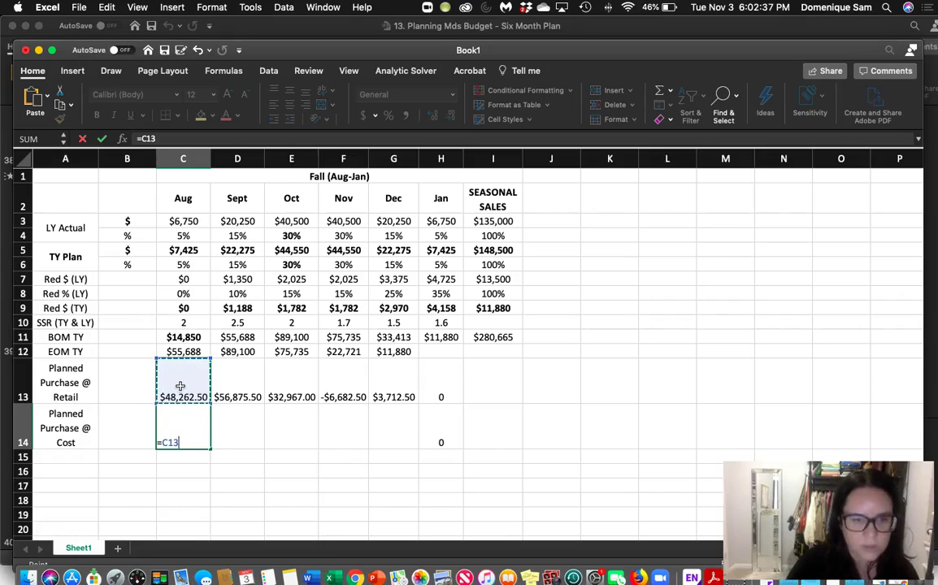
pyautogui.write('*')
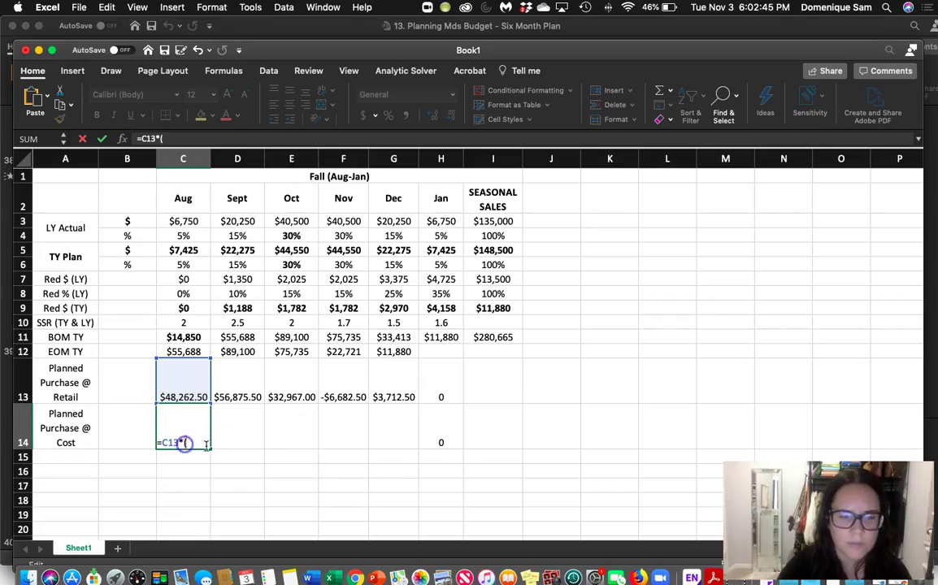
pyautogui.press('BackSpace')
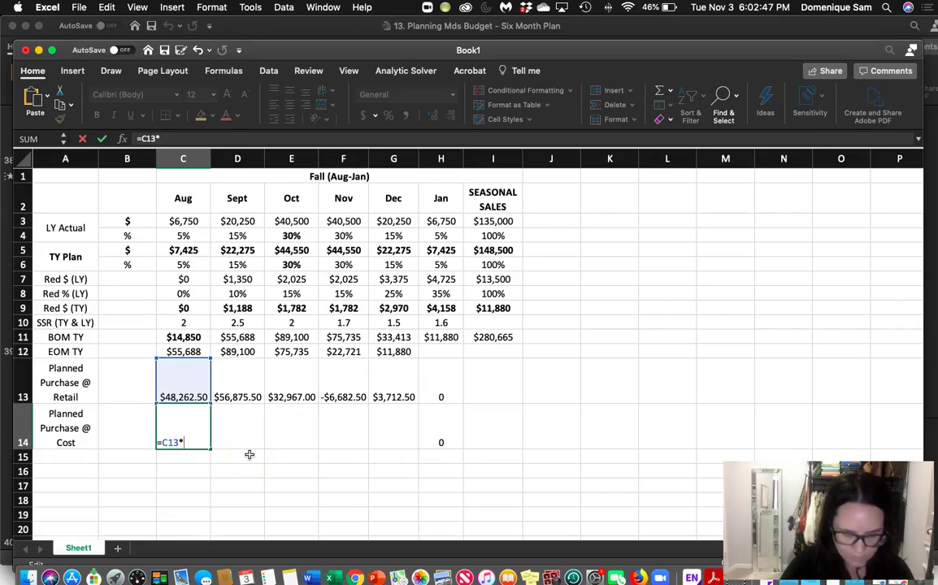
pyautogui.write('.45')
pyautogui.press('Return')
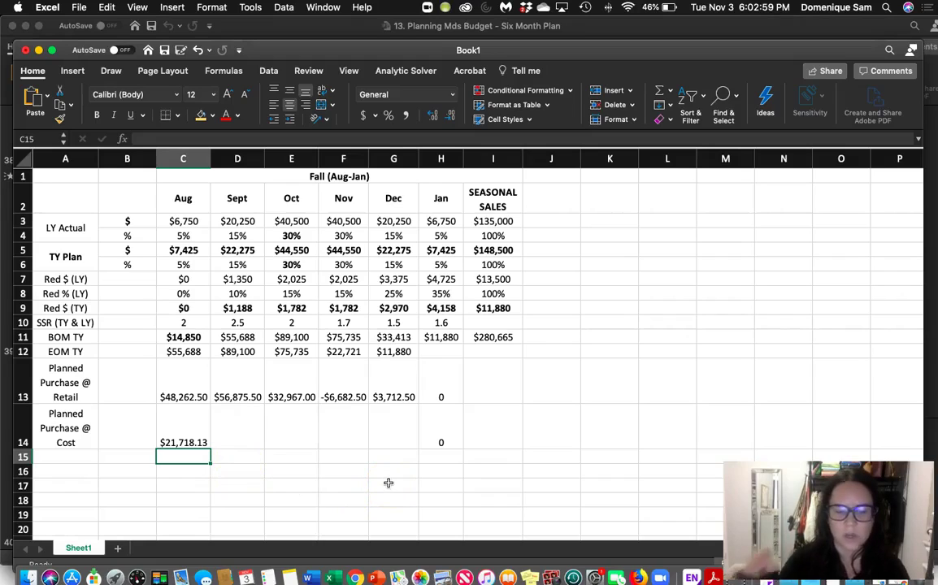
# Rewrite August's planned purchase at cost formula in C14 as =C13*(1-.55), accepting the suggested closing parenthesis
pyautogui.click(187, 443)
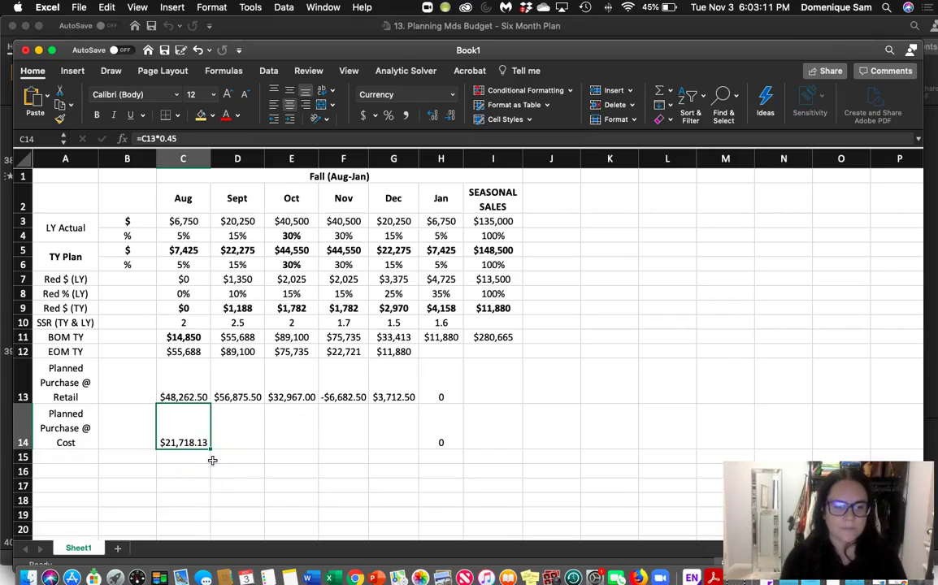
pyautogui.doubleClick(193, 424)
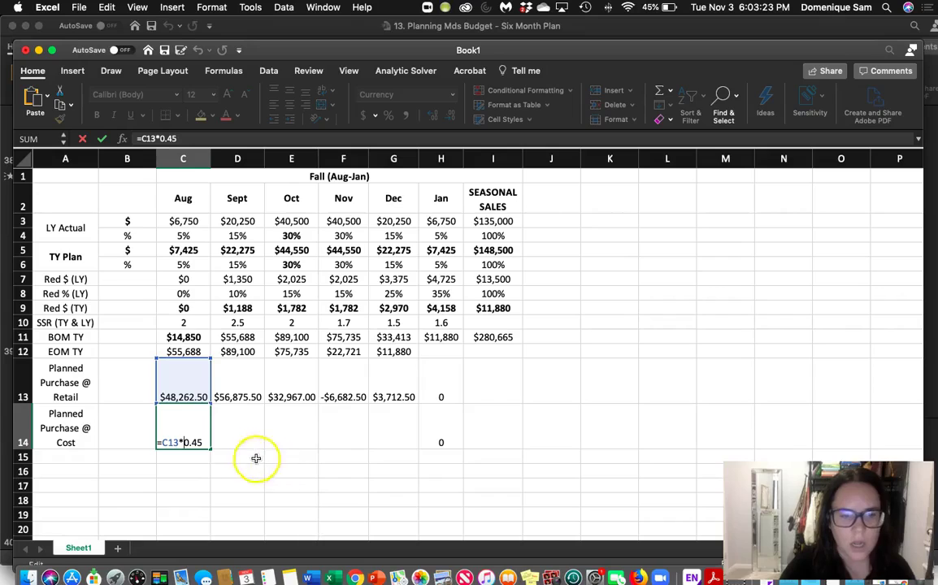
pyautogui.doubleClick(201, 443)
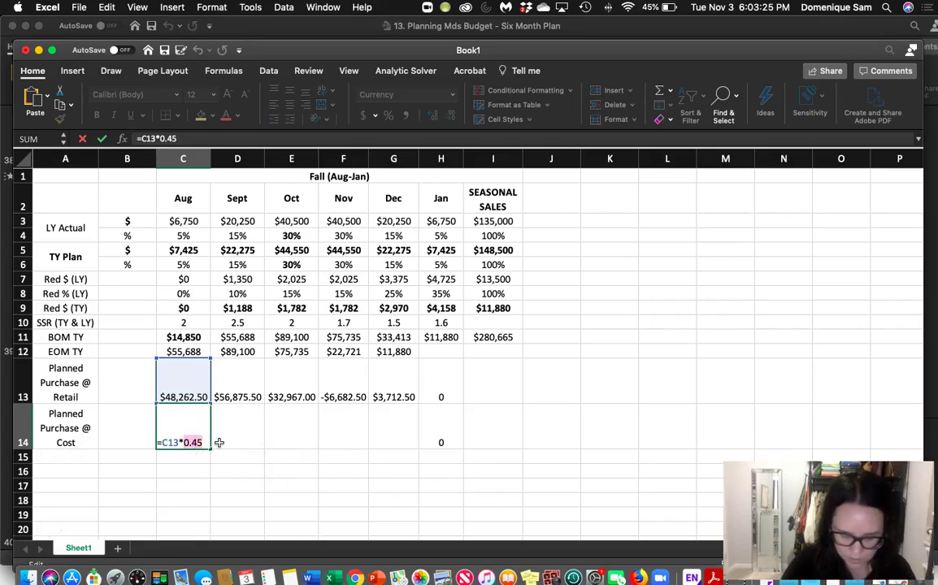
pyautogui.write('(1-')
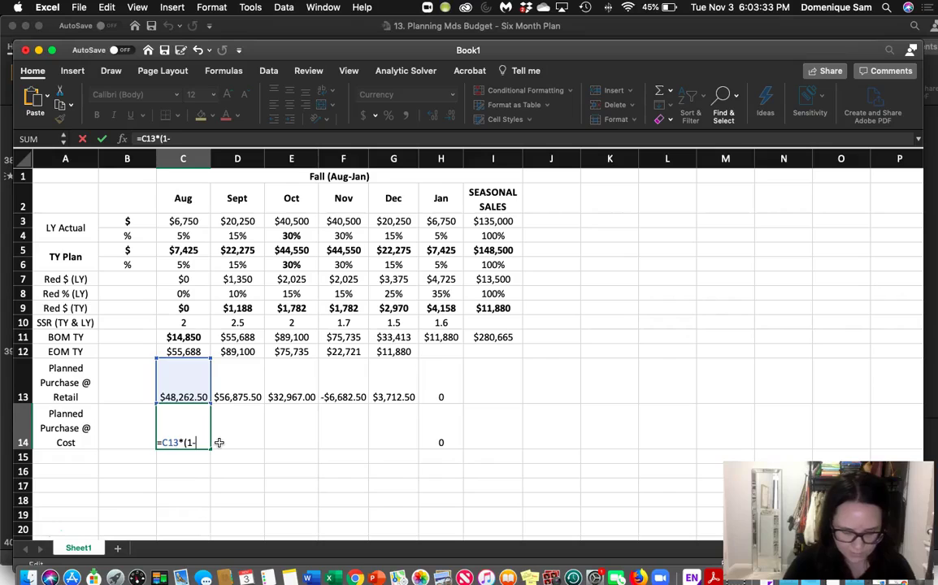
pyautogui.press('Return')
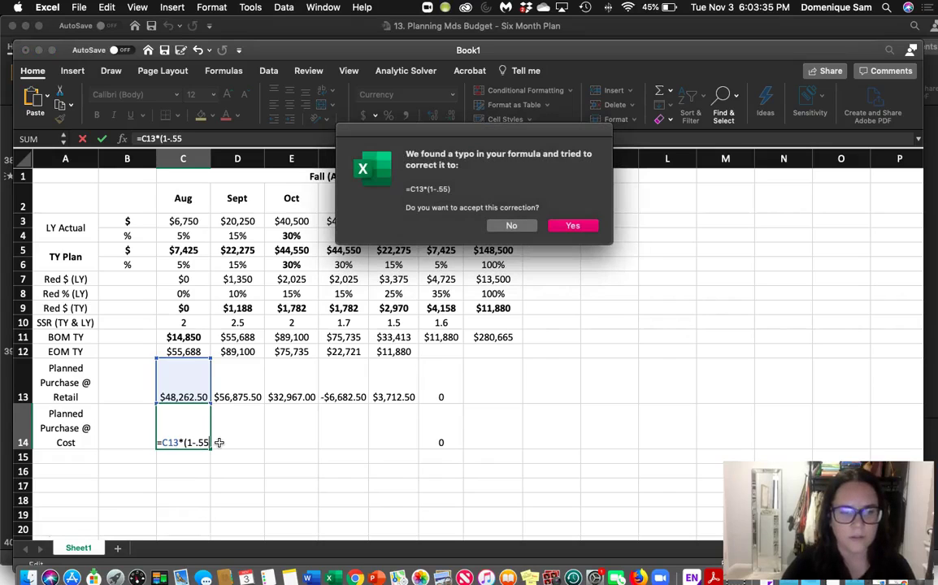
pyautogui.click(572, 225)
pyautogui.click(199, 437)
pyautogui.doubleClick(196, 439)
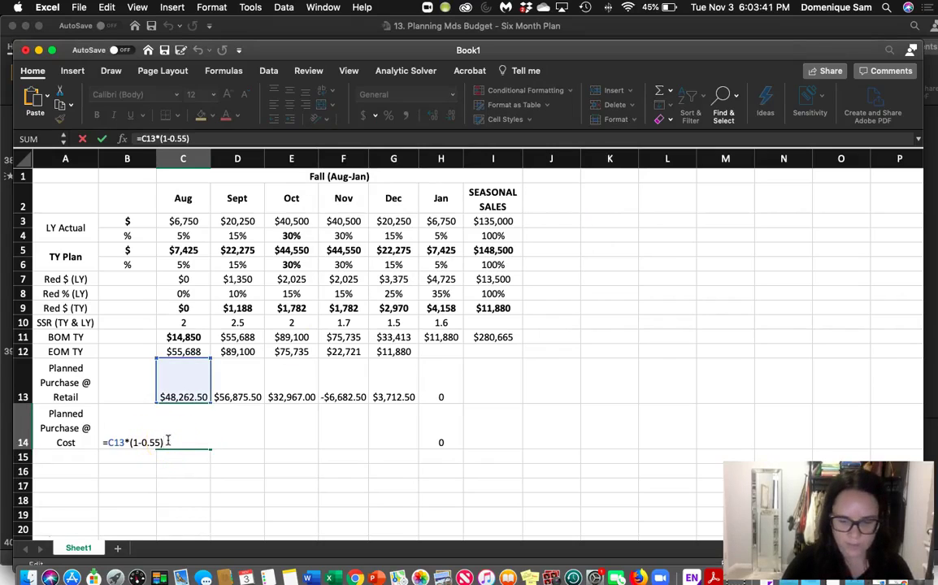
pyautogui.press('Return')
# Fill August's planned purchase at cost formula from C14 across through December in G14
pyautogui.click(200, 437)
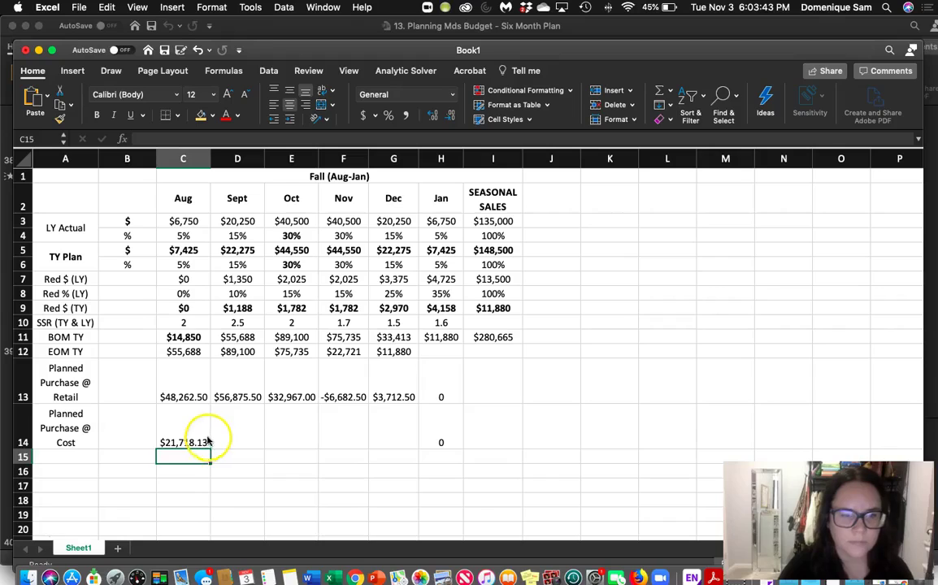
pyautogui.moveTo(209, 446); pyautogui.dragTo(399, 459)
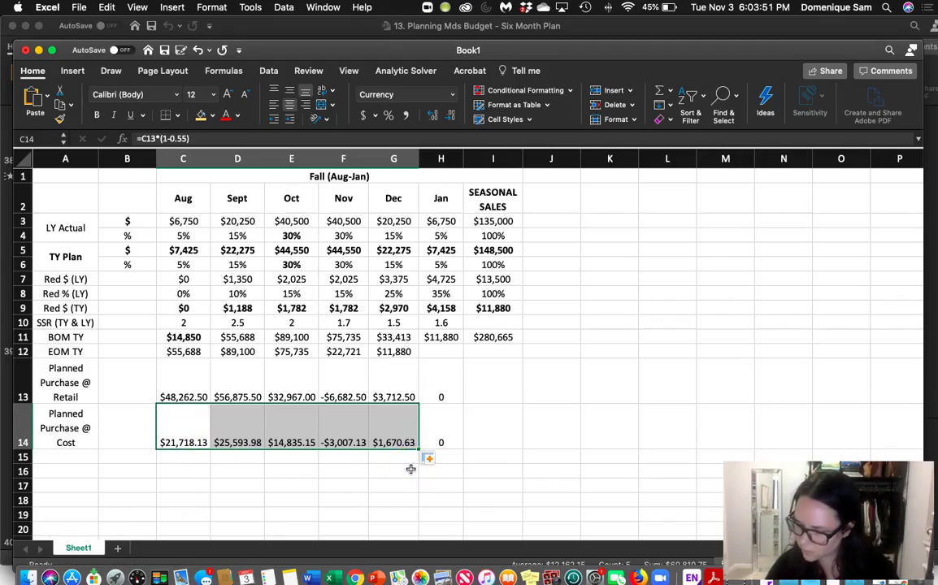
pyautogui.click(530, 426)
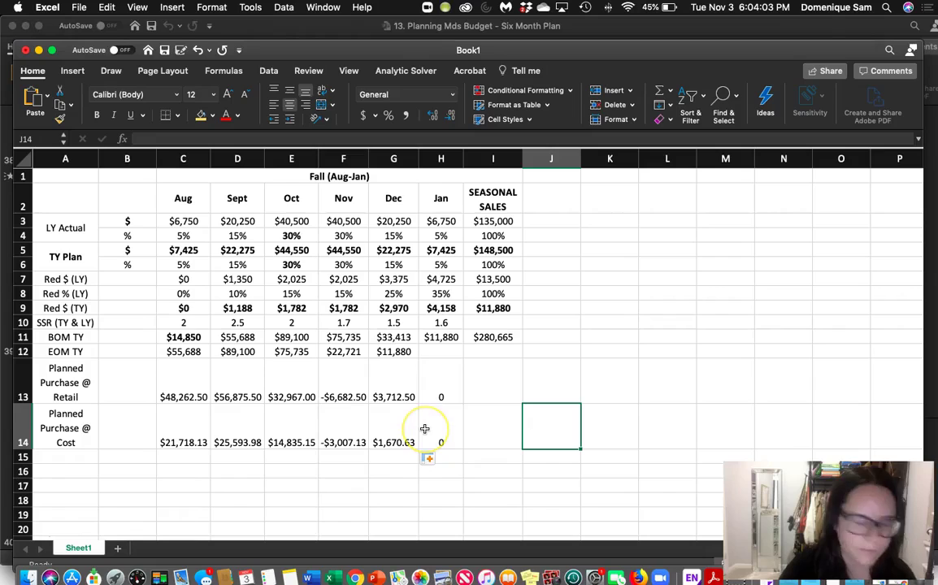
# Check November's retail purchase formula in F13, and replace November's EOM in F12 with December's BOM from G11, pasted as a value
pyautogui.doubleClick(344, 397)
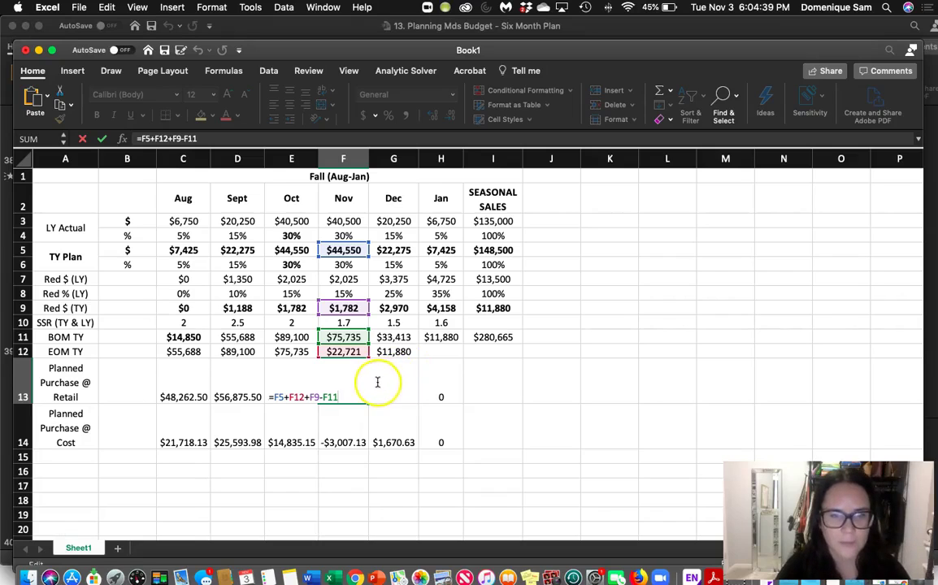
pyautogui.hotkey('ctrl', 'Return')
pyautogui.click(405, 362)
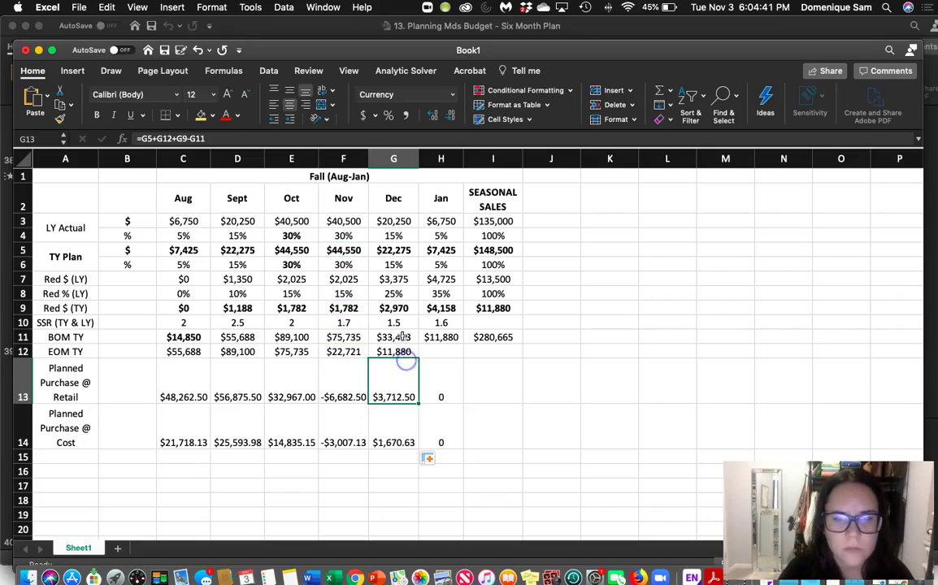
pyautogui.click(390, 339)
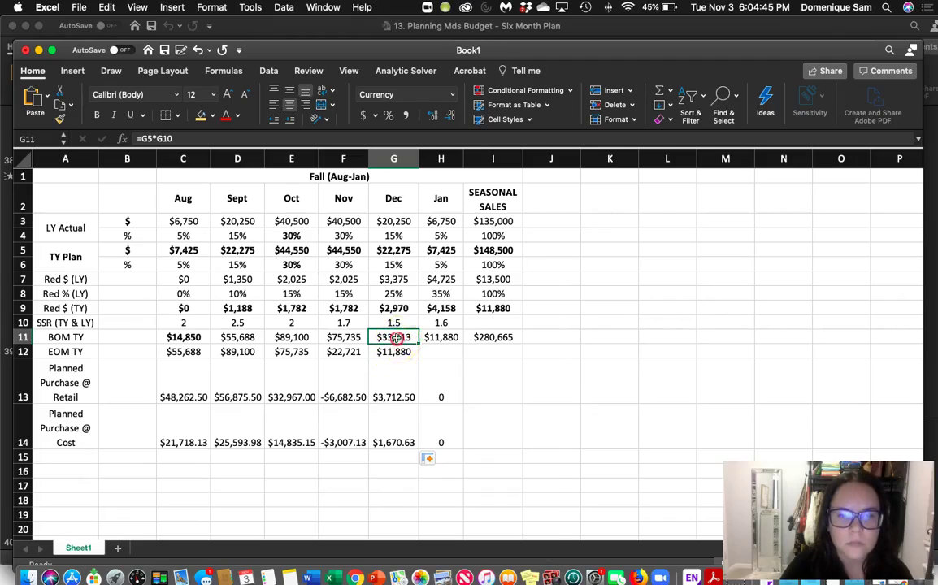
pyautogui.rightClick(395, 342)
pyautogui.click(450, 259)
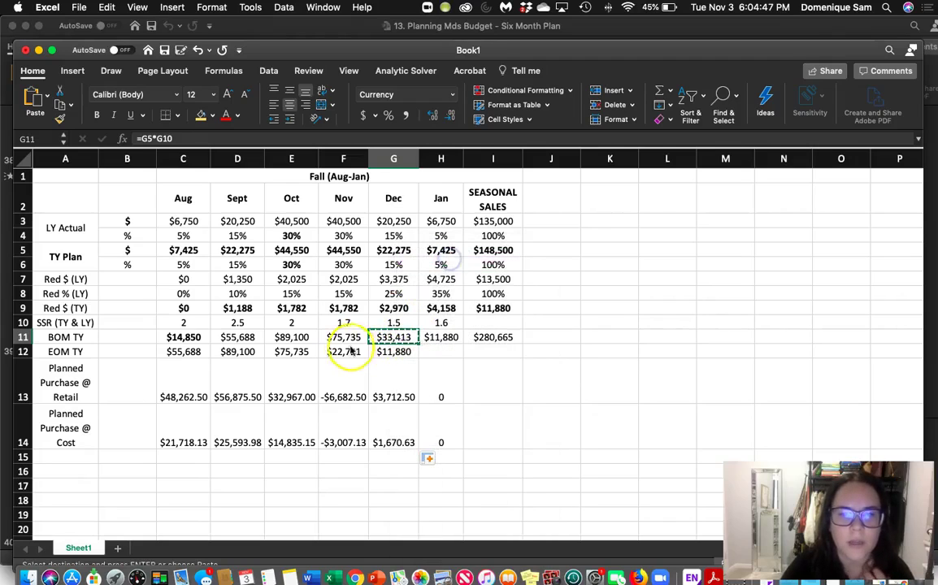
pyautogui.click(329, 351)
pyautogui.rightClick(354, 349)
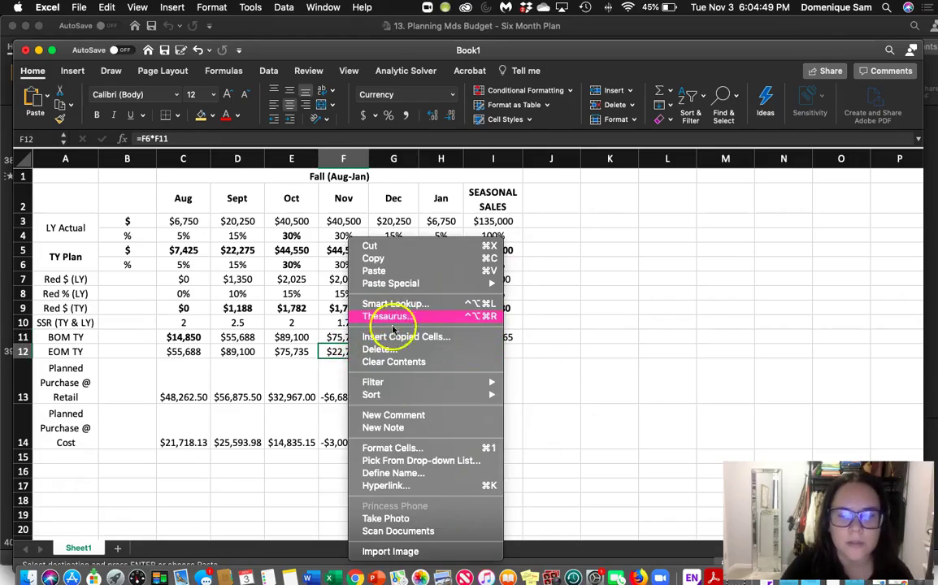
pyautogui.moveTo(398, 284)
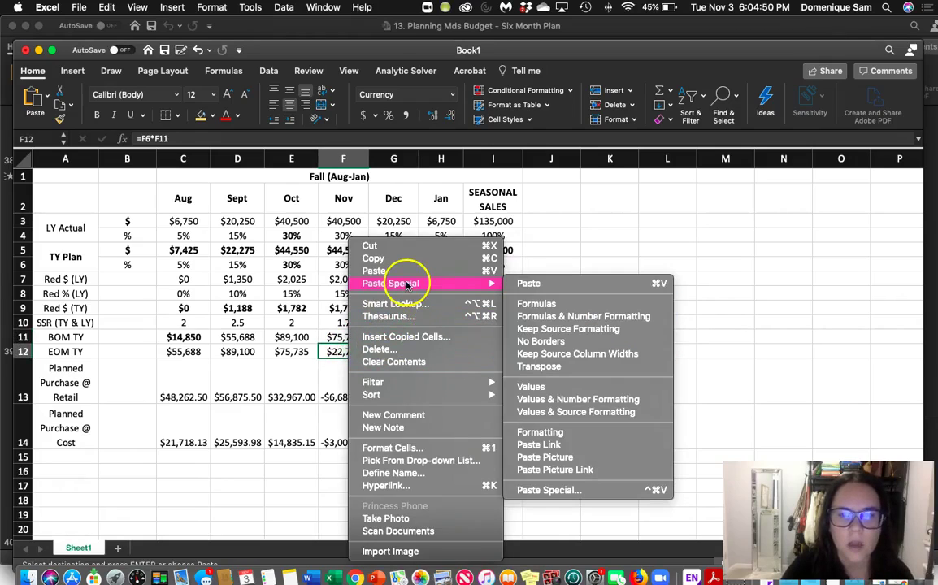
pyautogui.click(538, 386)
pyautogui.click(430, 366)
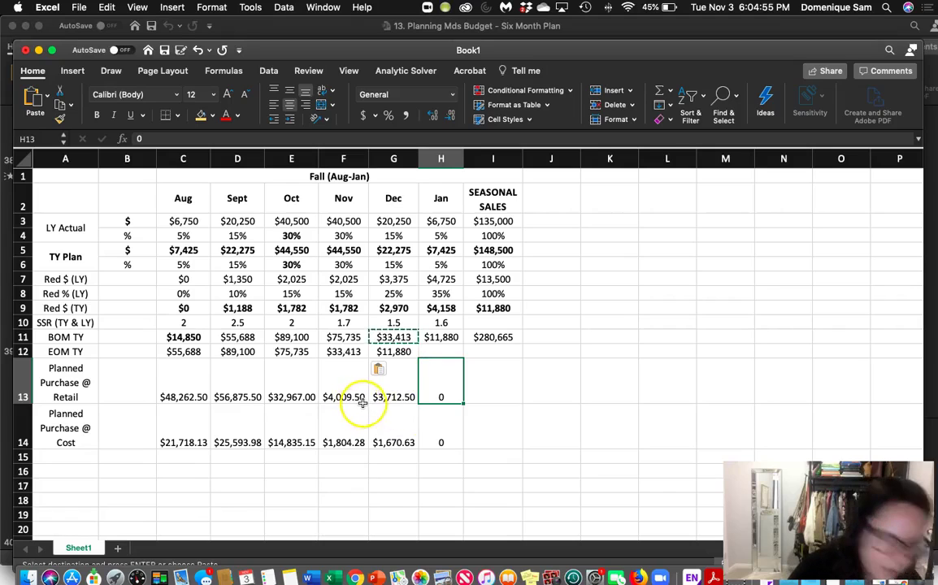
pyautogui.click(504, 408)
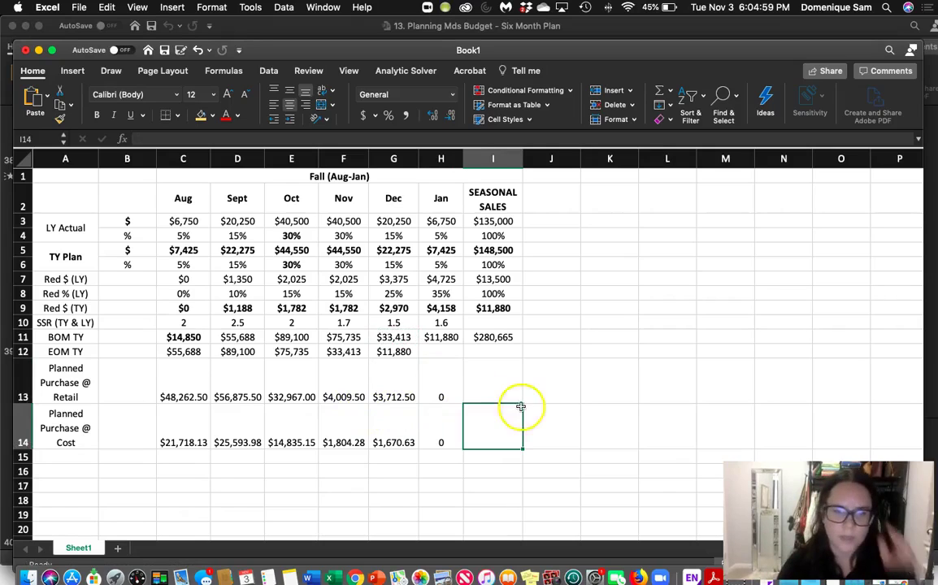
pyautogui.moveTo(472, 376); pyautogui.dragTo(481, 414)
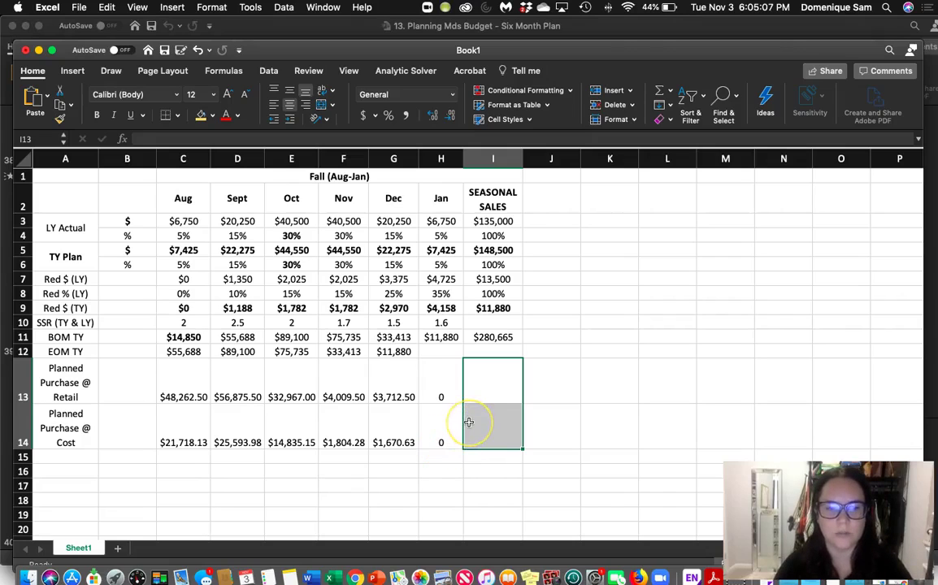
pyautogui.click(616, 409)
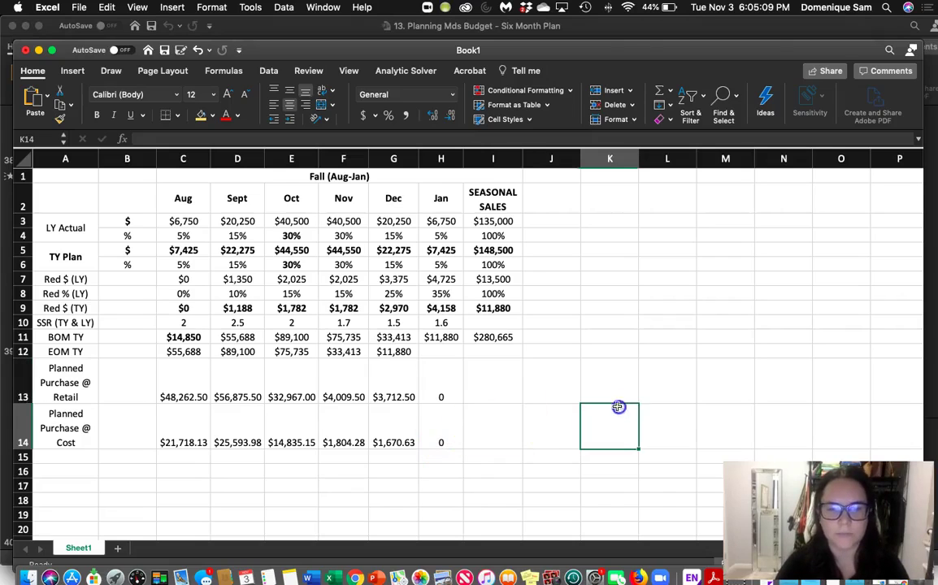